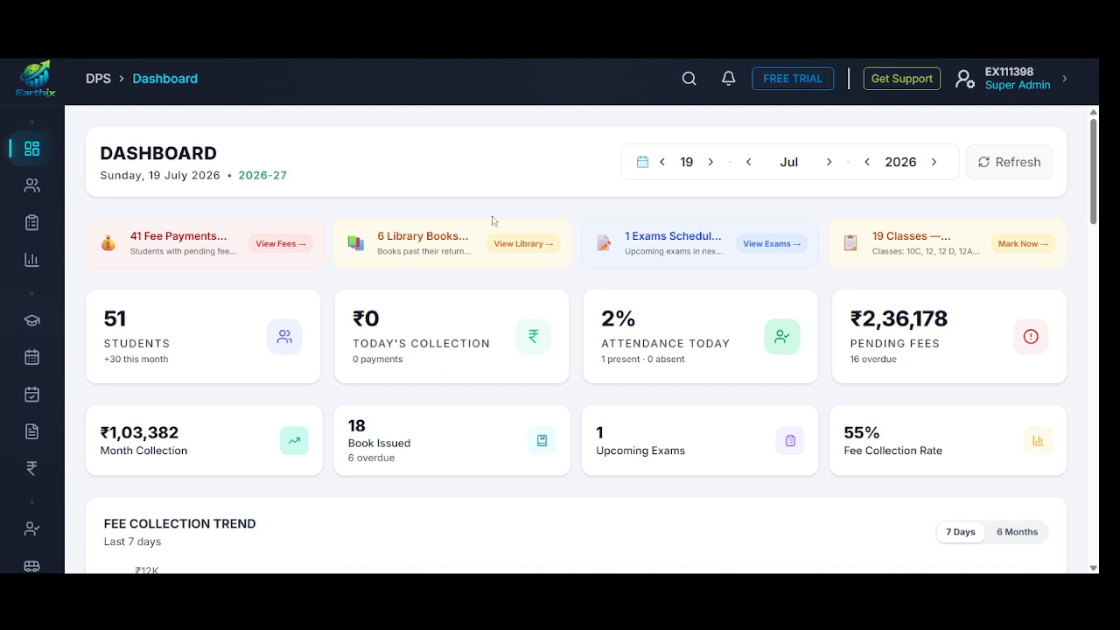
Step: Open the Events module of the school system
{"action": "mouse_move", "coordinate": [17, 263]}
{"action": "scroll", "coordinate": [17, 262], "scroll_direction": "down", "scroll_amount": 1}
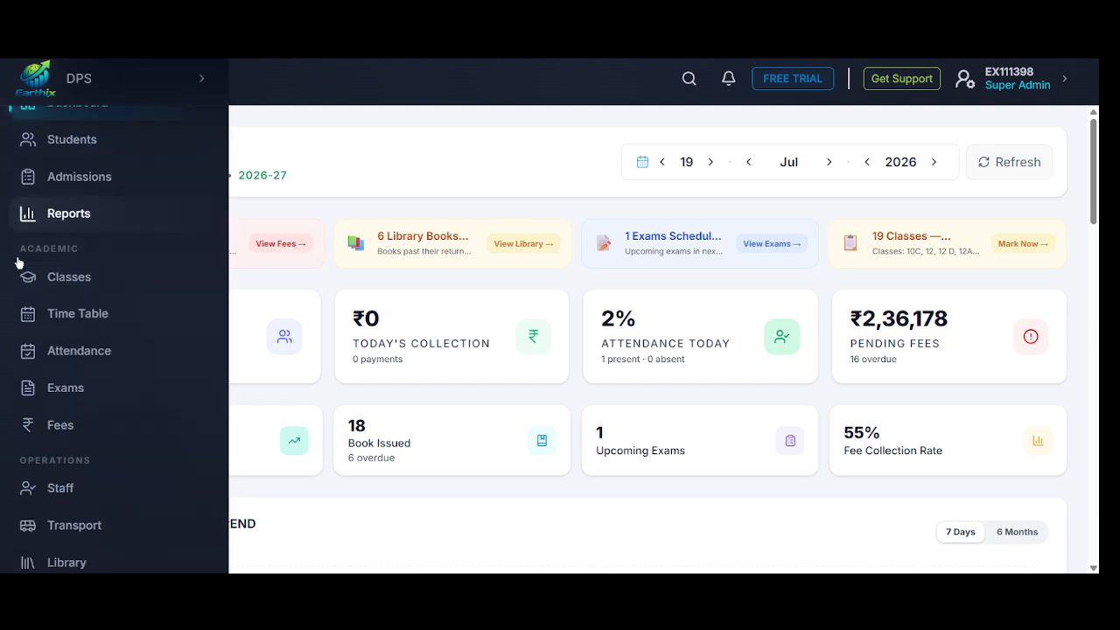
{"action": "scroll", "coordinate": [17, 262], "scroll_direction": "down", "scroll_amount": 3}
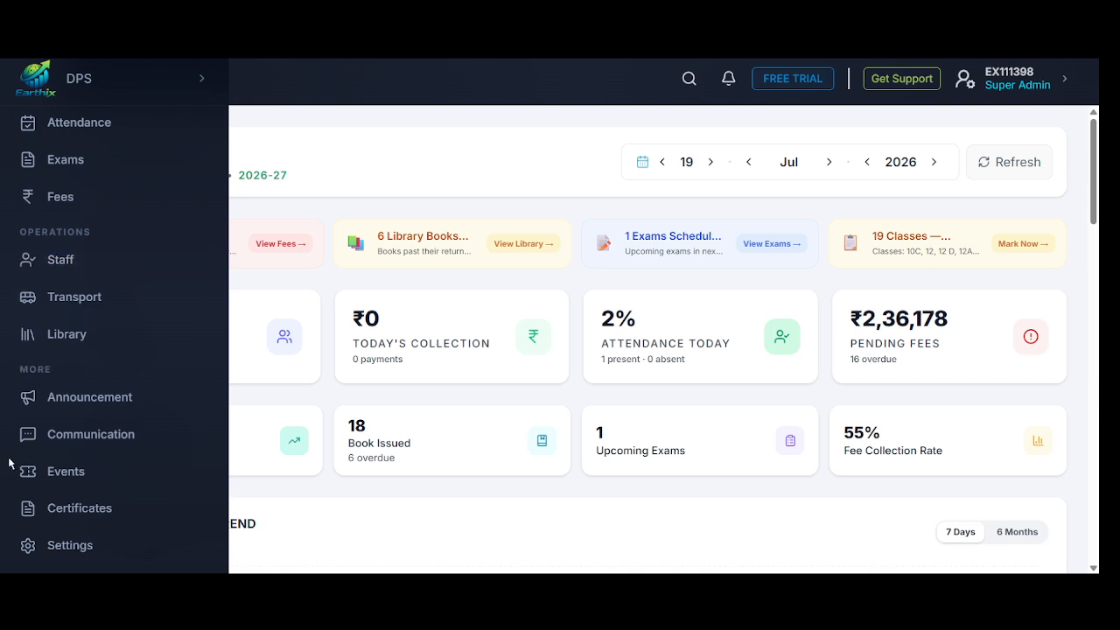
{"action": "left_click", "coordinate": [81, 475]}
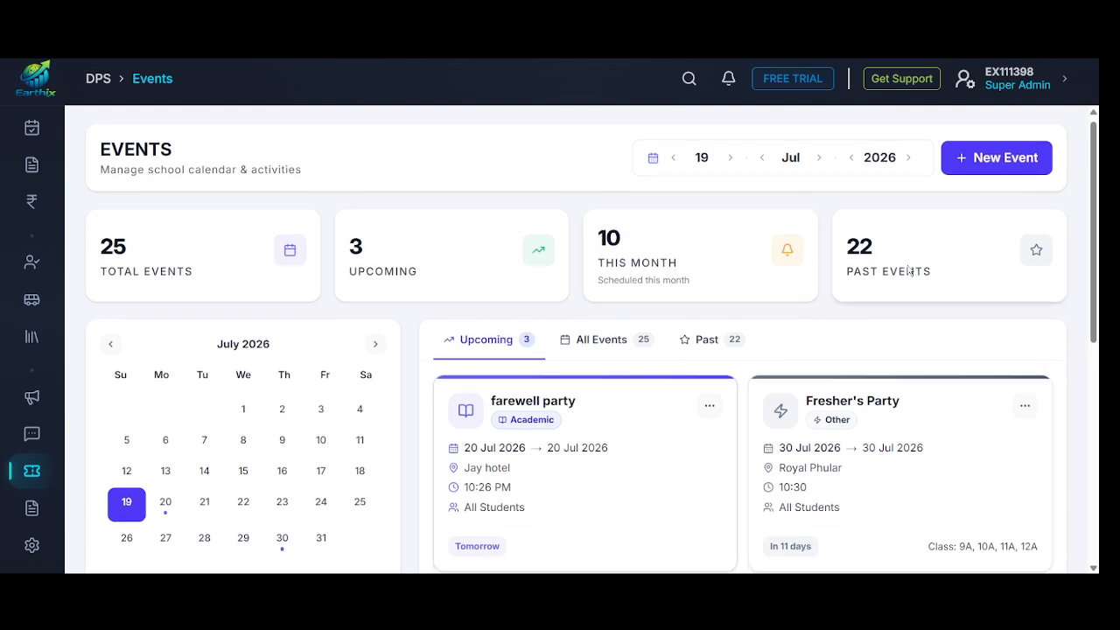
Step: Review the event summary figures, the July 2026 calendar and the upcoming event cards
{"action": "scroll", "coordinate": [907, 269], "scroll_direction": "down", "scroll_amount": 1}
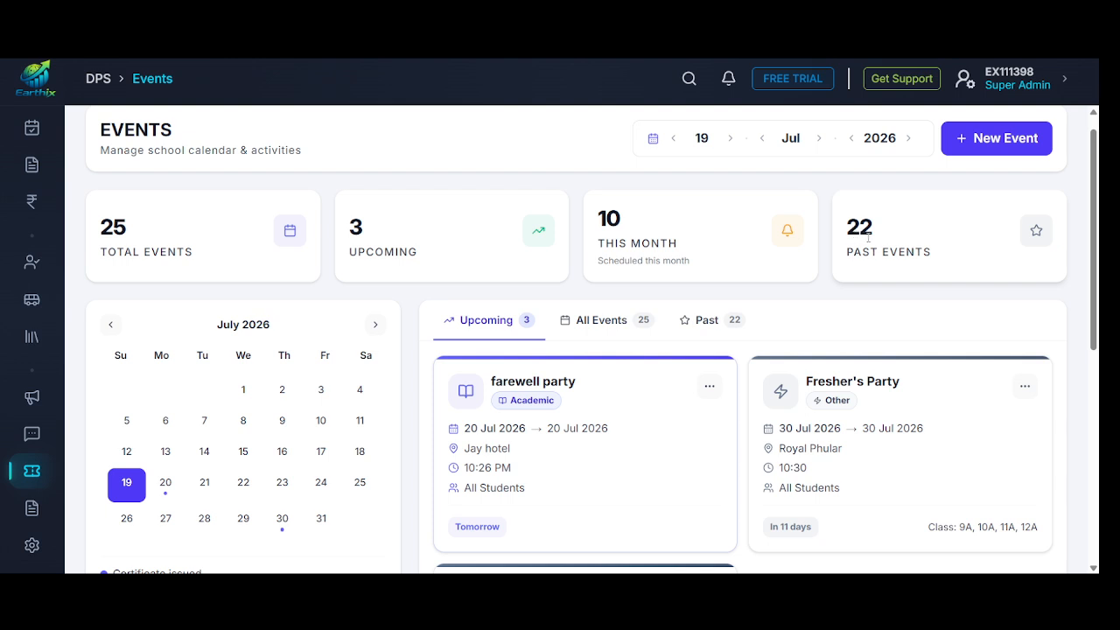
{"action": "scroll", "coordinate": [557, 251], "scroll_direction": "down", "scroll_amount": 2}
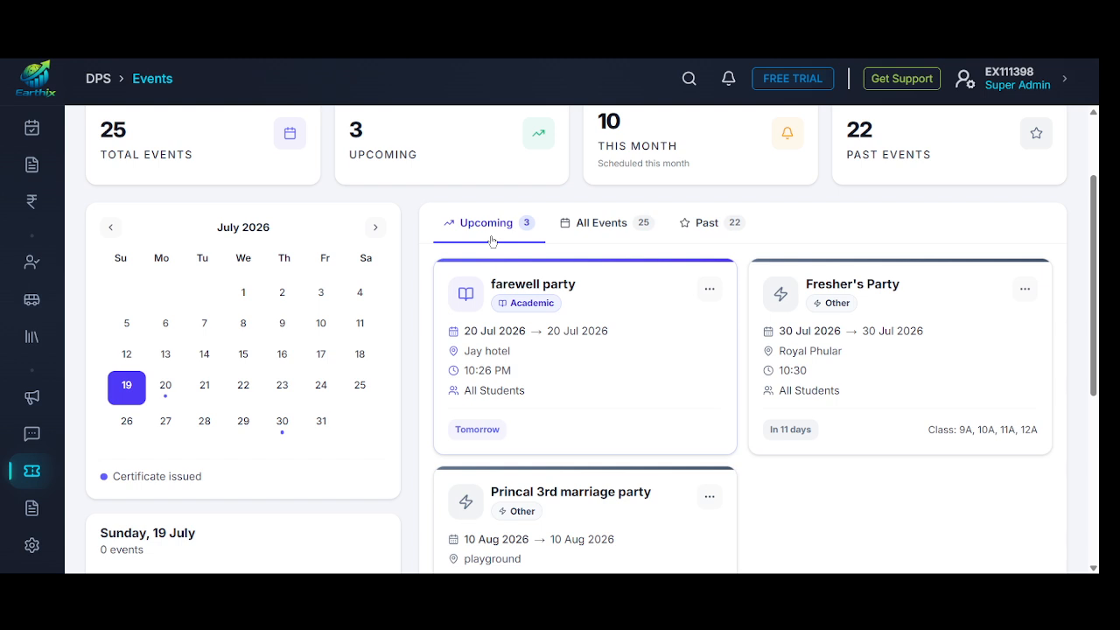
{"action": "scroll", "coordinate": [492, 242], "scroll_direction": "down", "scroll_amount": 2}
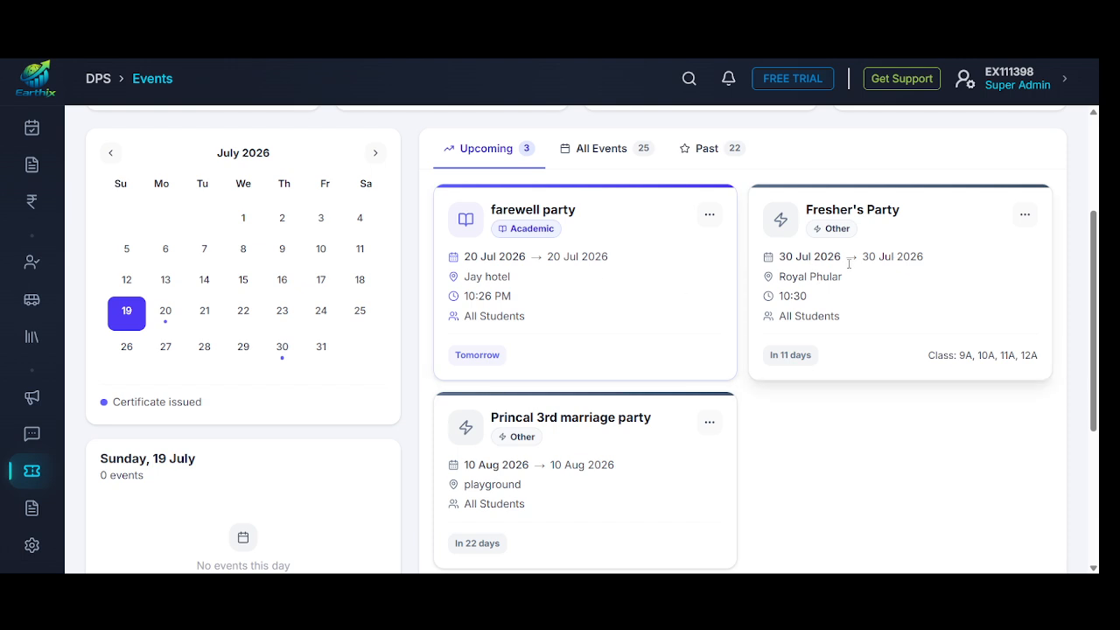
{"action": "scroll", "coordinate": [783, 428], "scroll_direction": "down", "scroll_amount": 3}
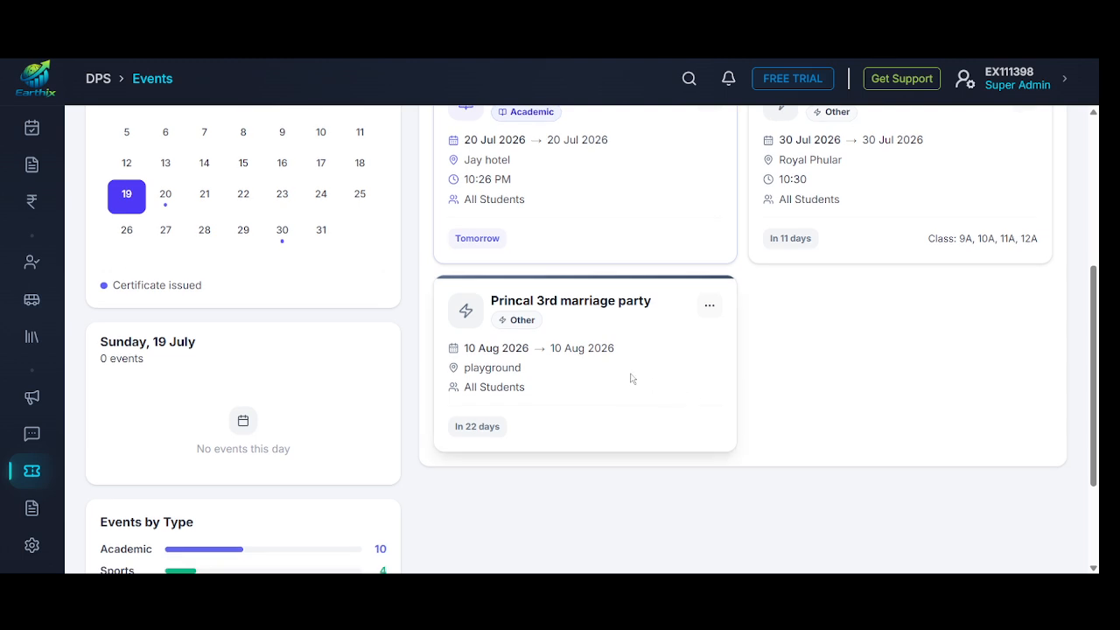
{"action": "scroll", "coordinate": [591, 368], "scroll_direction": "up", "scroll_amount": 5}
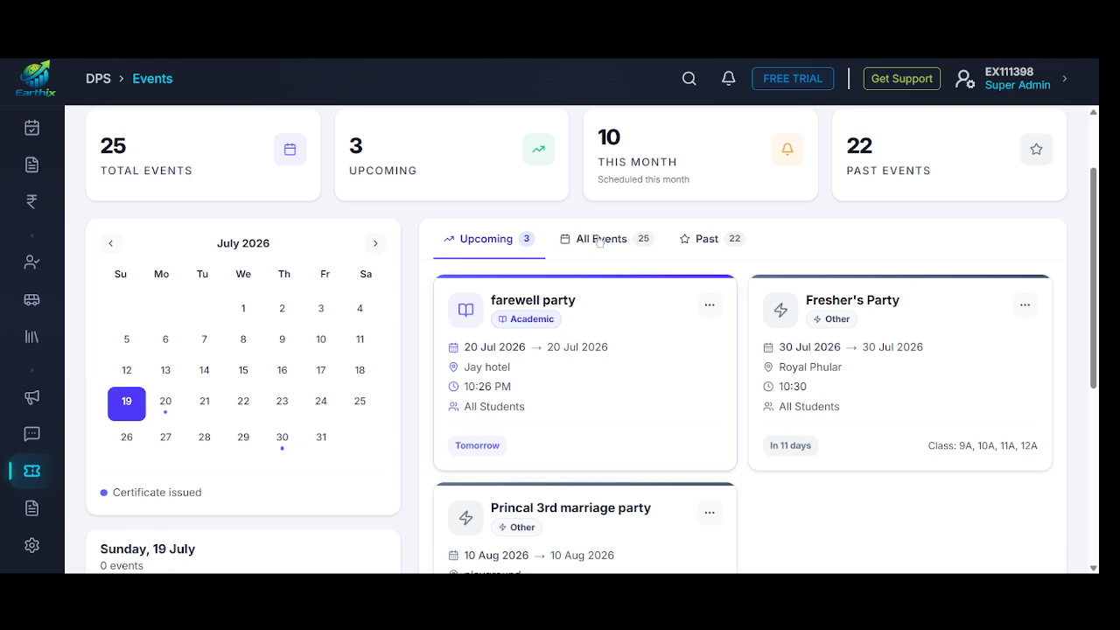
{"action": "scroll", "coordinate": [605, 243], "scroll_direction": "up", "scroll_amount": 1}
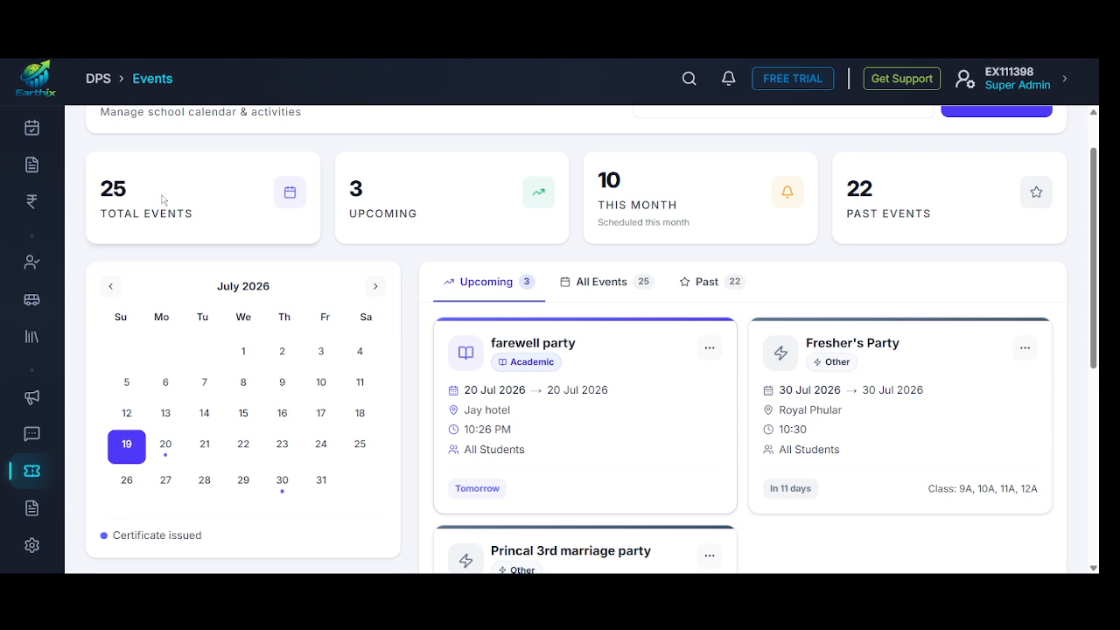
Step: Show the list of all events and look through both of its pages
{"action": "left_click", "coordinate": [607, 286]}
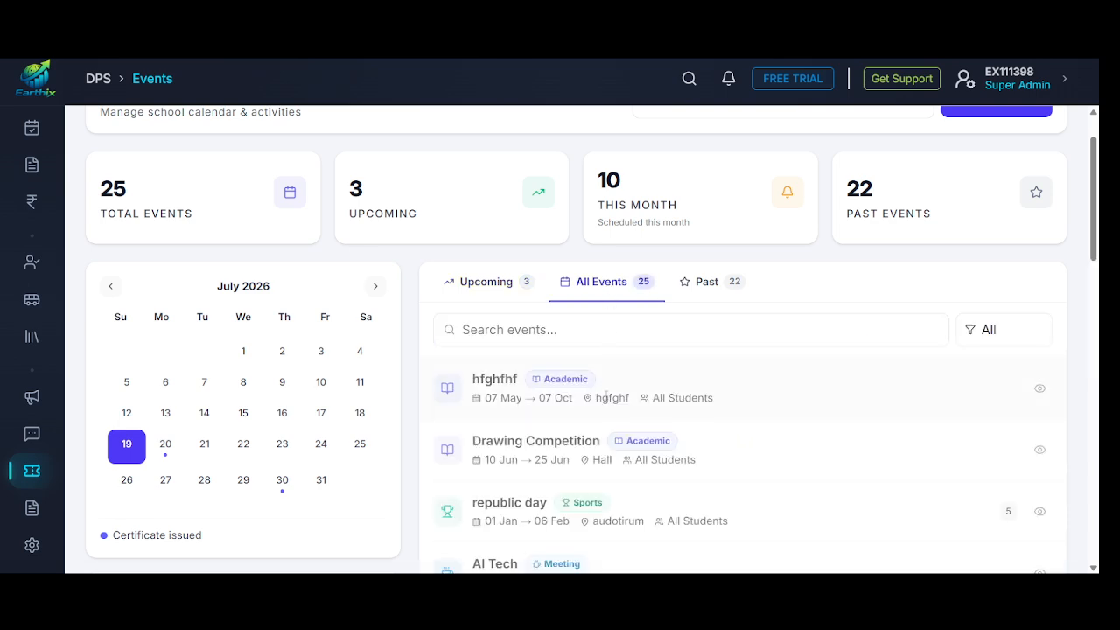
{"action": "scroll", "coordinate": [606, 396], "scroll_direction": "down", "scroll_amount": 2}
{"action": "scroll", "coordinate": [606, 396], "scroll_direction": "down", "scroll_amount": 15}
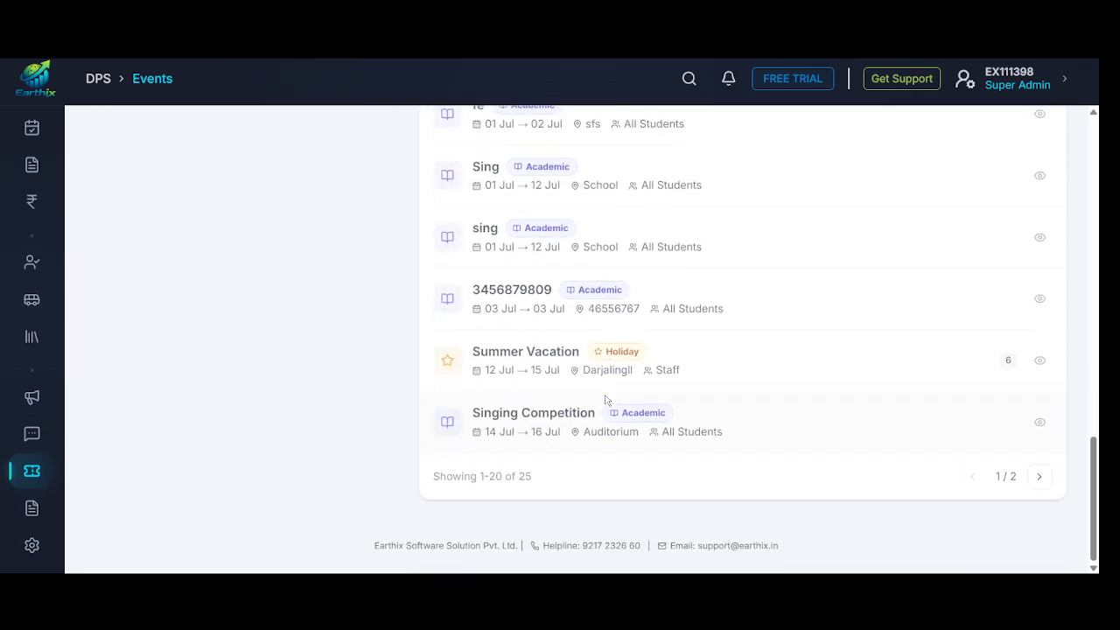
{"action": "scroll", "coordinate": [597, 386], "scroll_direction": "up", "scroll_amount": 1}
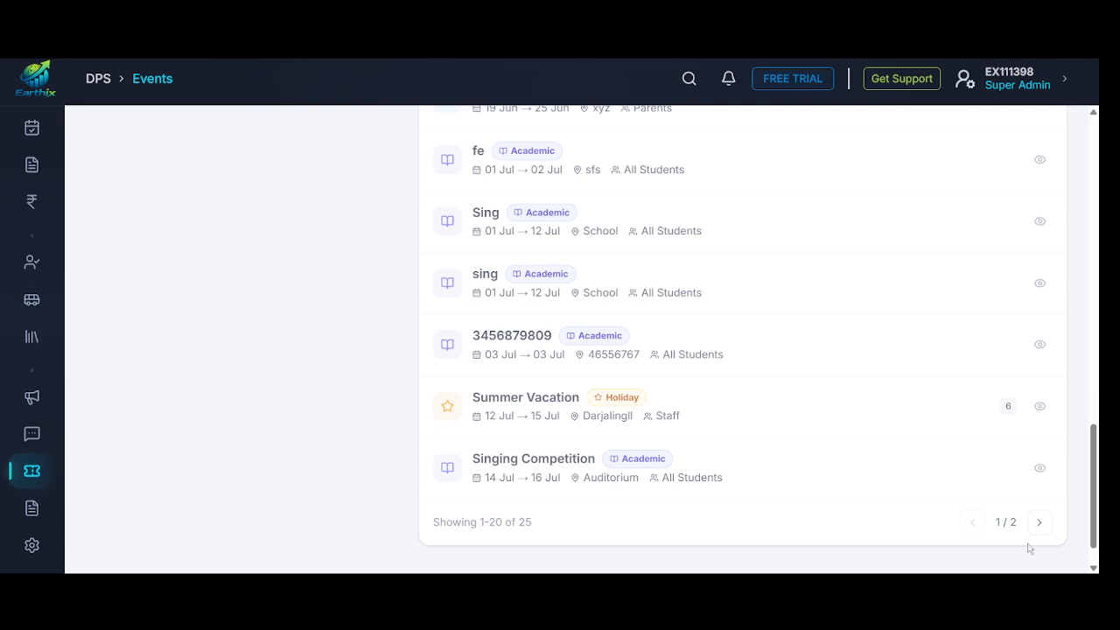
{"action": "left_click", "coordinate": [1039, 524]}
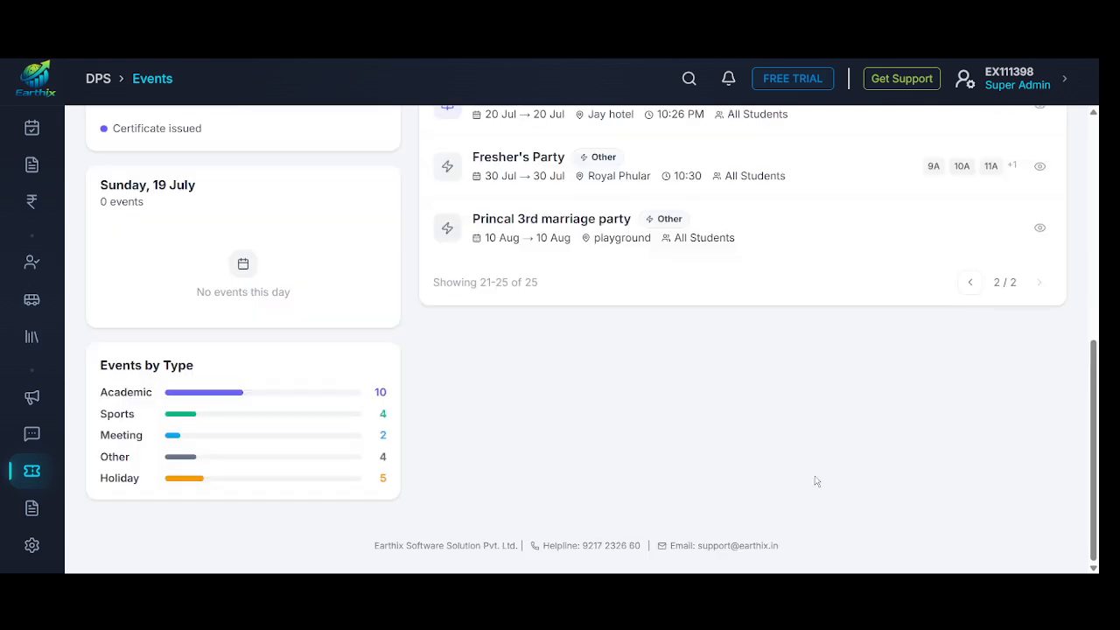
{"action": "scroll", "coordinate": [814, 480], "scroll_direction": "up", "scroll_amount": 2}
{"action": "scroll", "coordinate": [816, 480], "scroll_direction": "up", "scroll_amount": 3}
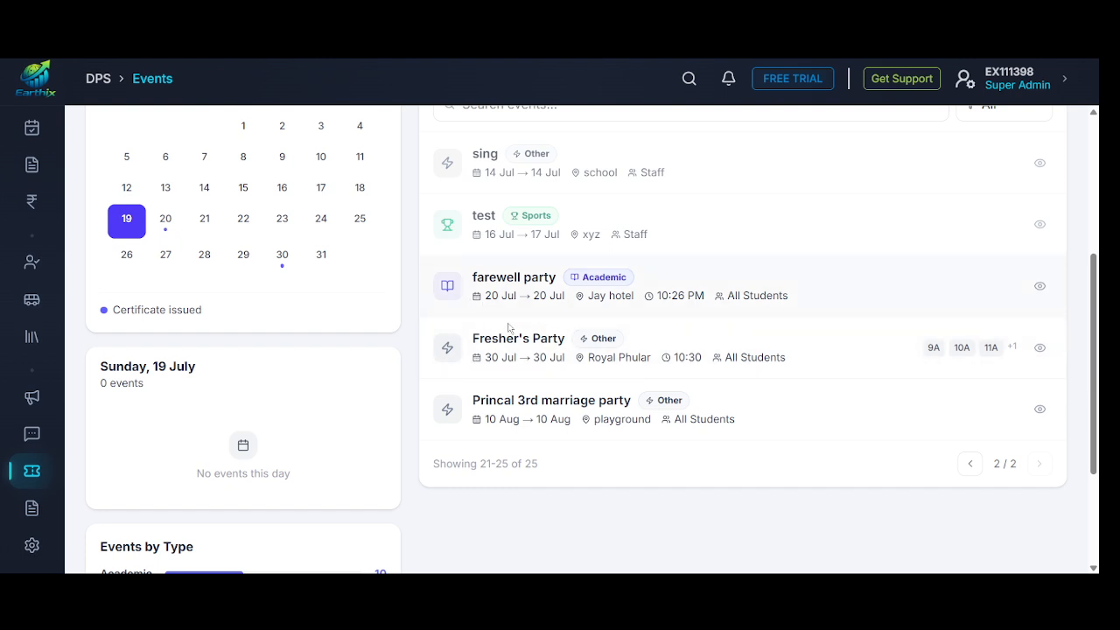
{"action": "scroll", "coordinate": [561, 329], "scroll_direction": "up", "scroll_amount": 6}
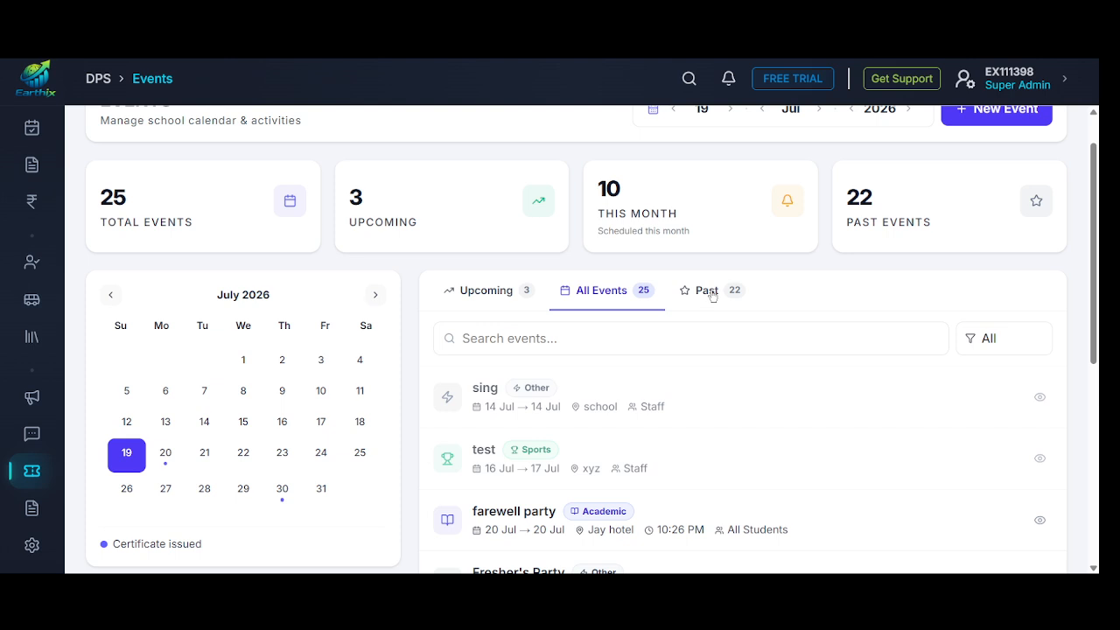
Step: Show the past events and review them along with the breakdown of events by type
{"action": "left_click", "coordinate": [713, 296]}
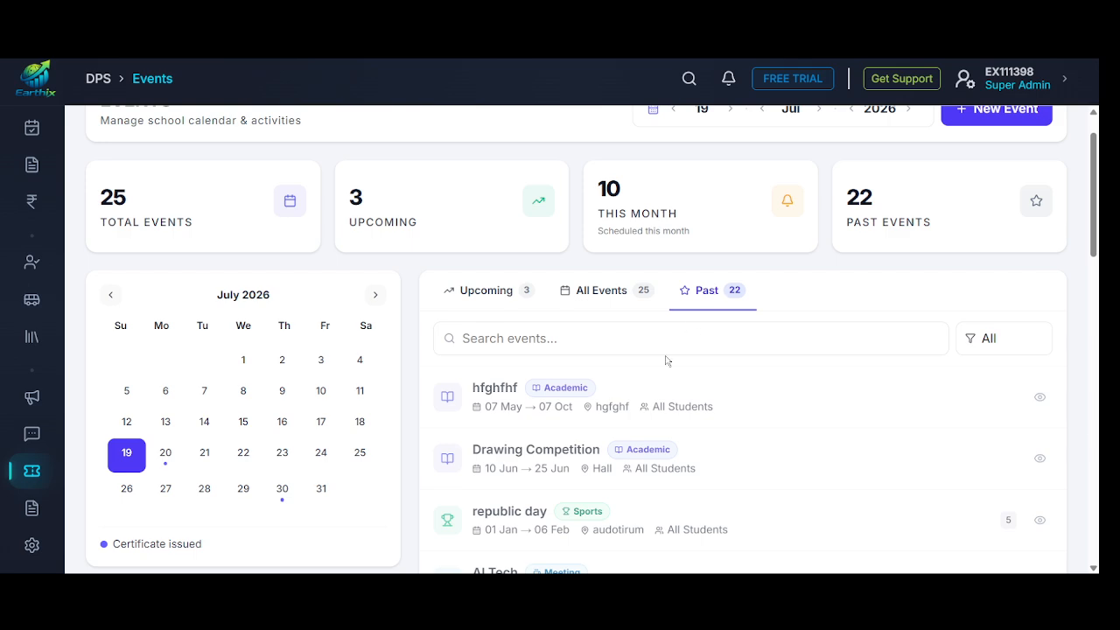
{"action": "scroll", "coordinate": [665, 361], "scroll_direction": "up", "scroll_amount": 1}
{"action": "scroll", "coordinate": [665, 360], "scroll_direction": "down", "scroll_amount": 8}
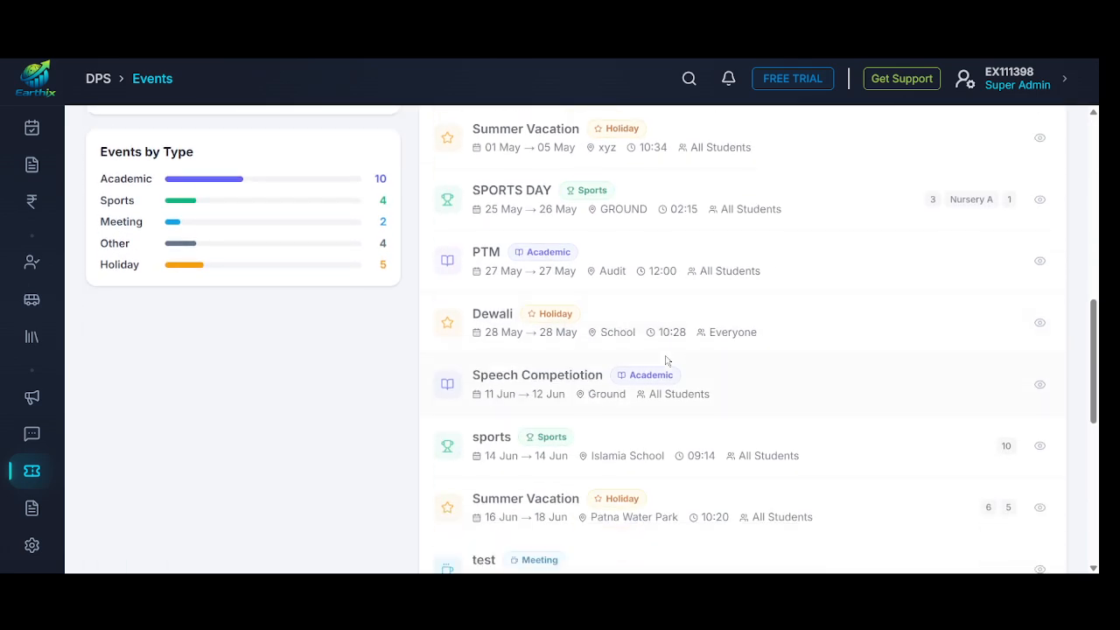
{"action": "scroll", "coordinate": [244, 355], "scroll_direction": "up", "scroll_amount": 2}
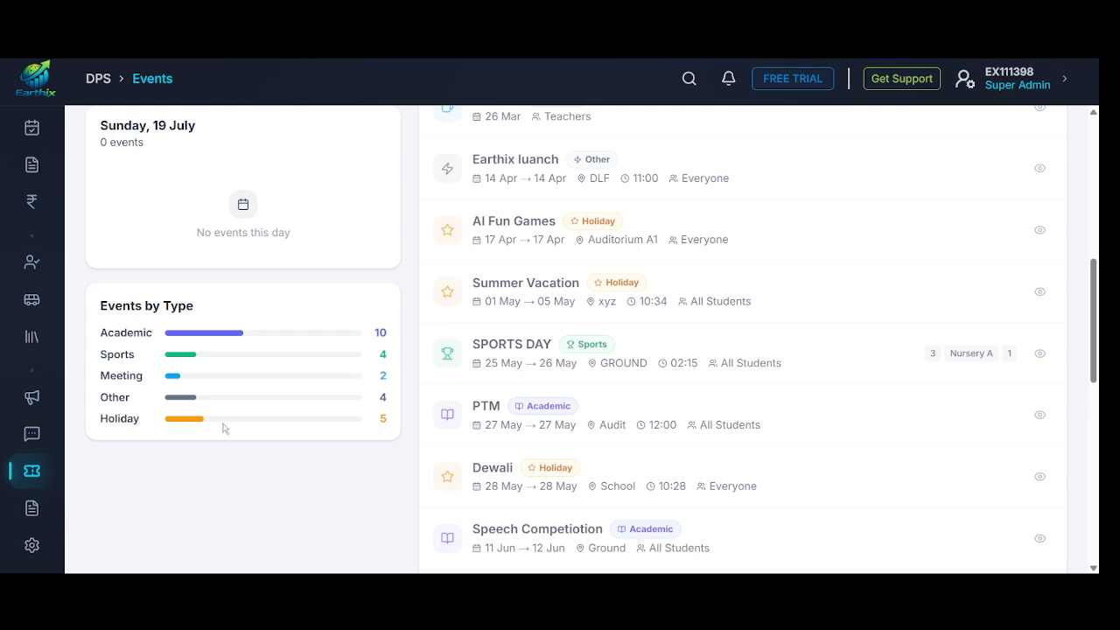
{"action": "scroll", "coordinate": [365, 419], "scroll_direction": "up", "scroll_amount": 3}
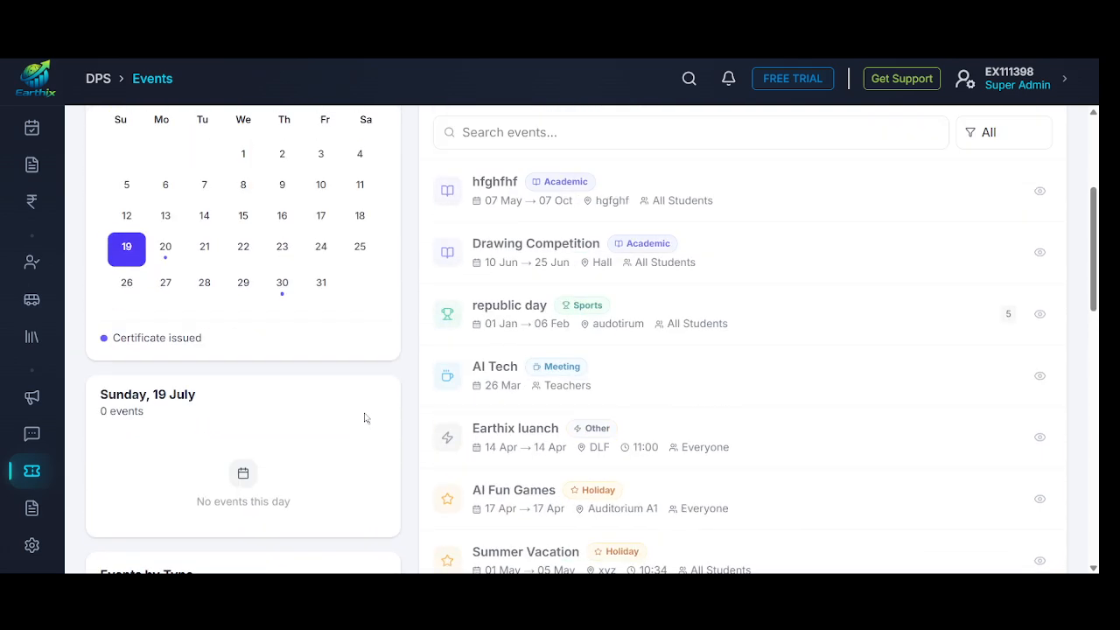
{"action": "scroll", "coordinate": [365, 418], "scroll_direction": "down", "scroll_amount": 2}
{"action": "scroll", "coordinate": [365, 418], "scroll_direction": "up", "scroll_amount": 5}
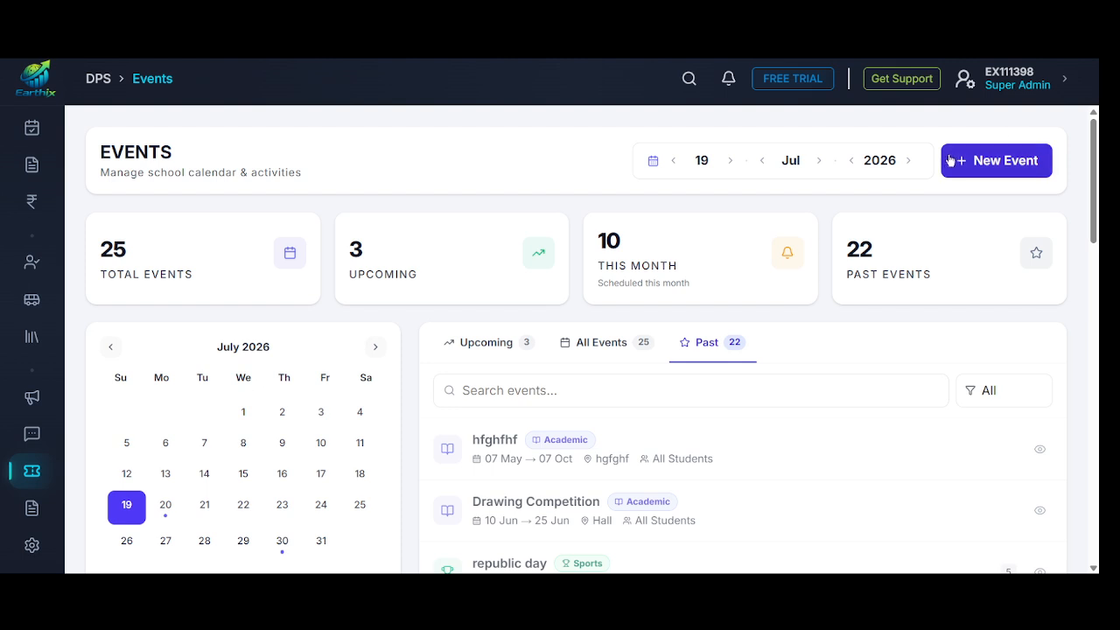
Step: Start a new event named "Science day" with event type Academic and audience All Students
{"action": "left_click", "coordinate": [1008, 172]}
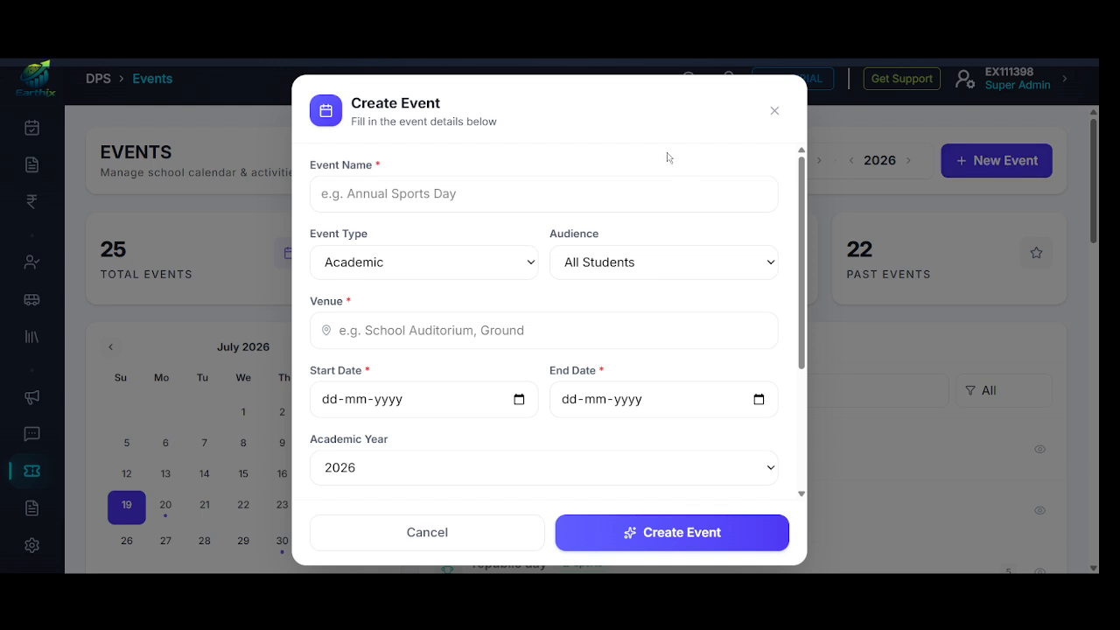
{"action": "left_click", "coordinate": [419, 192]}
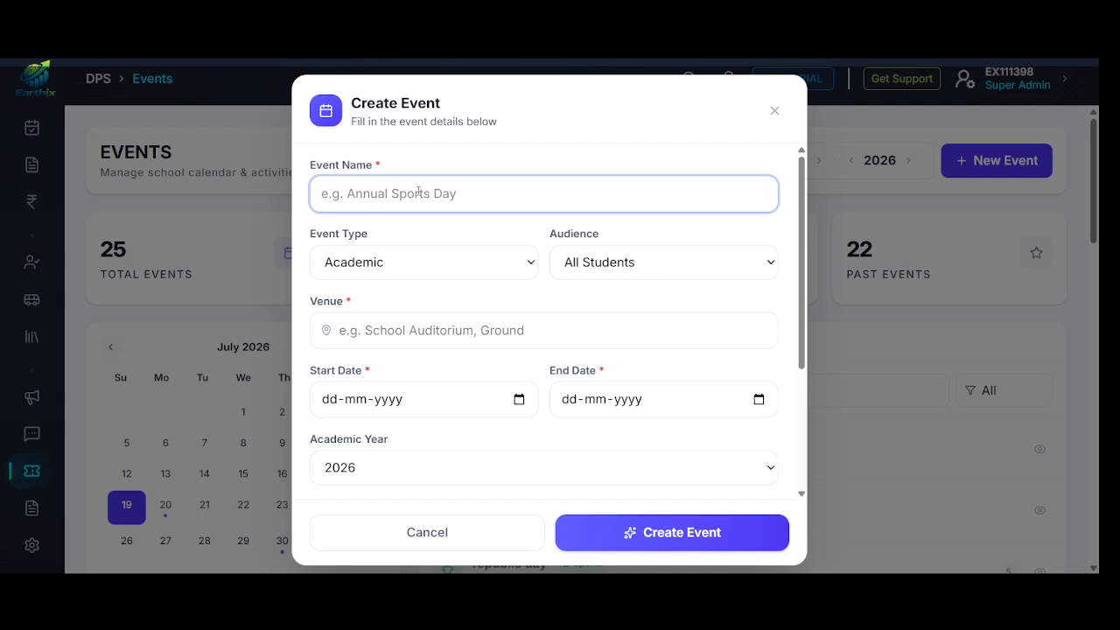
{"action": "type", "text": "Sc"}
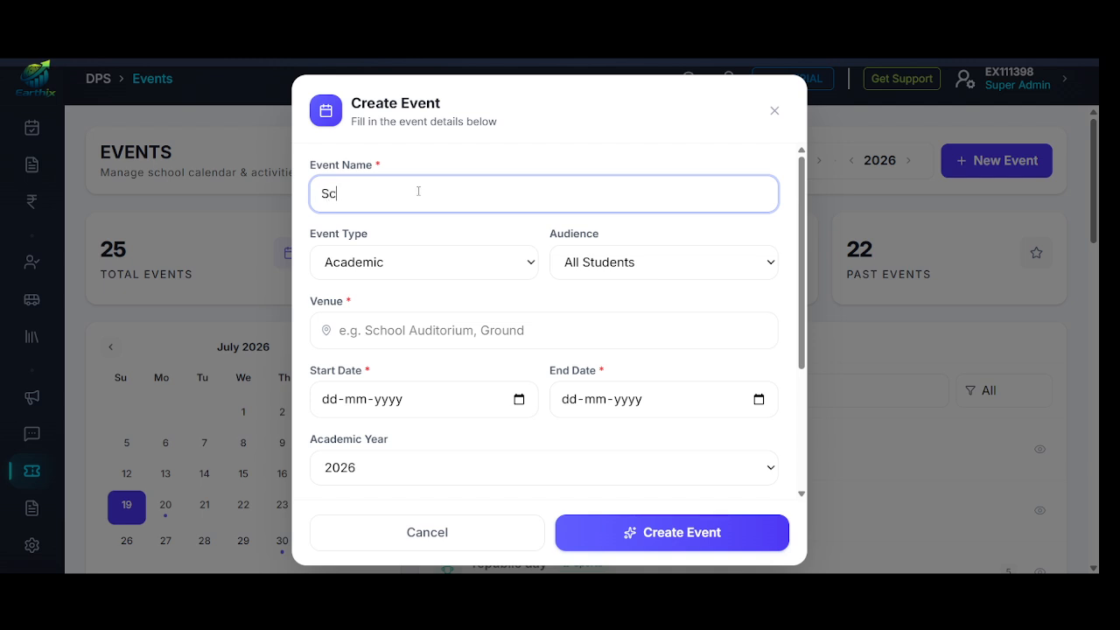
{"action": "type", "text": "ienceb"}
{"action": "key", "text": "BackSpace"}
{"action": "key", "text": "BackSpace"}
{"action": "type", "text": "day"}
{"action": "left_click", "coordinate": [506, 262]}
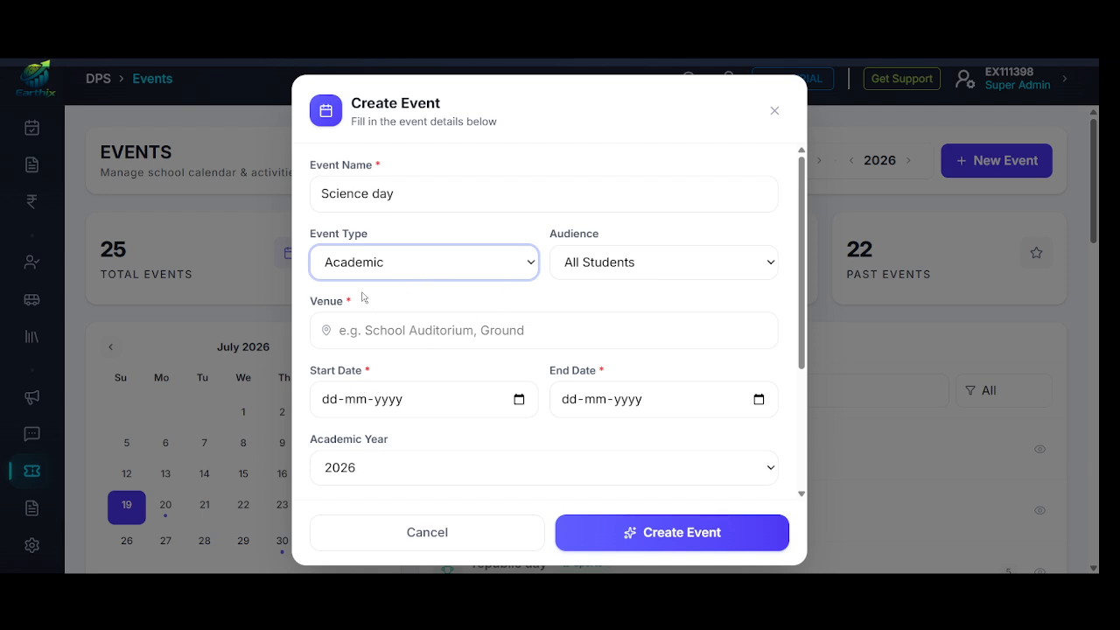
{"action": "left_click", "coordinate": [704, 267]}
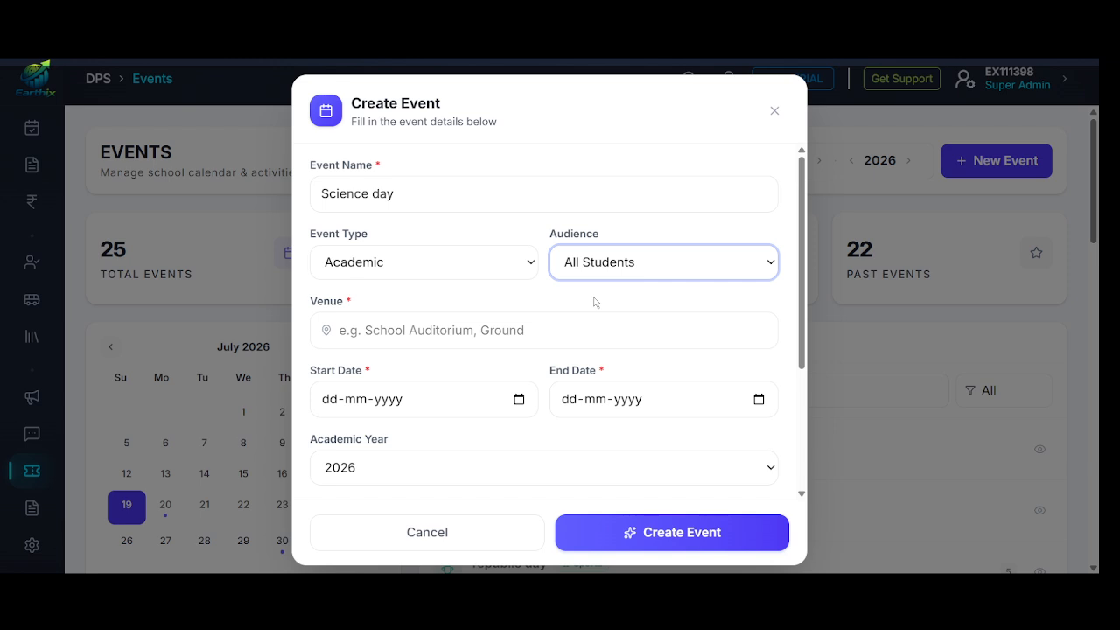
Step: Set the event's venue to "Audotorium", with start date 22-07-2026 and end date 28-07-2026
{"action": "left_click", "coordinate": [526, 330]}
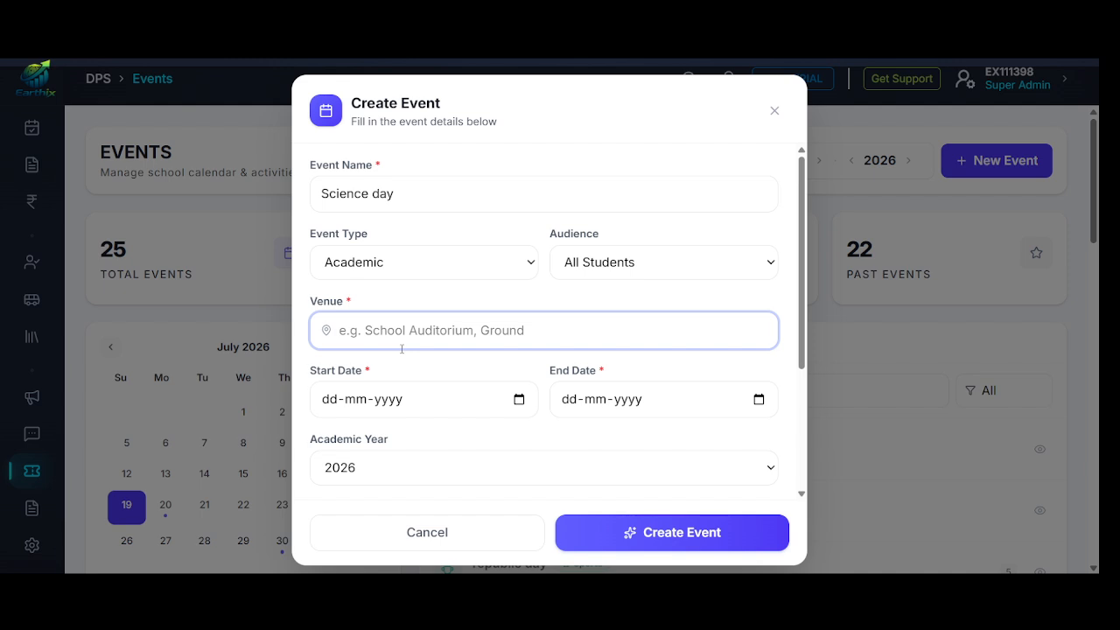
{"action": "type", "text": "Au"}
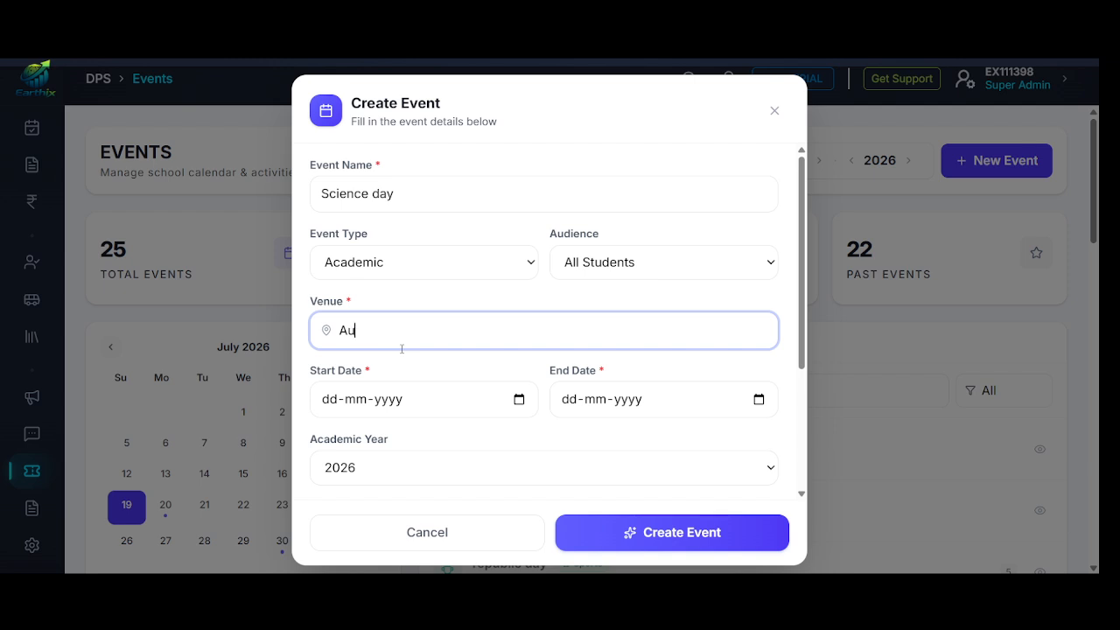
{"action": "type", "text": "dotorium"}
{"action": "left_click", "coordinate": [515, 401]}
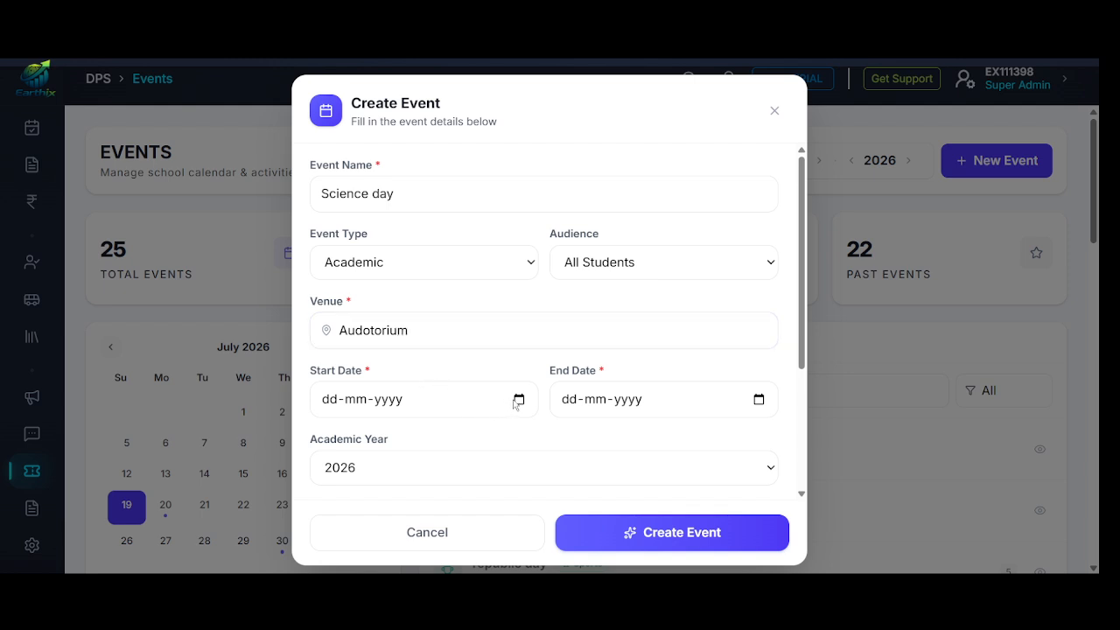
{"action": "left_click", "coordinate": [407, 282]}
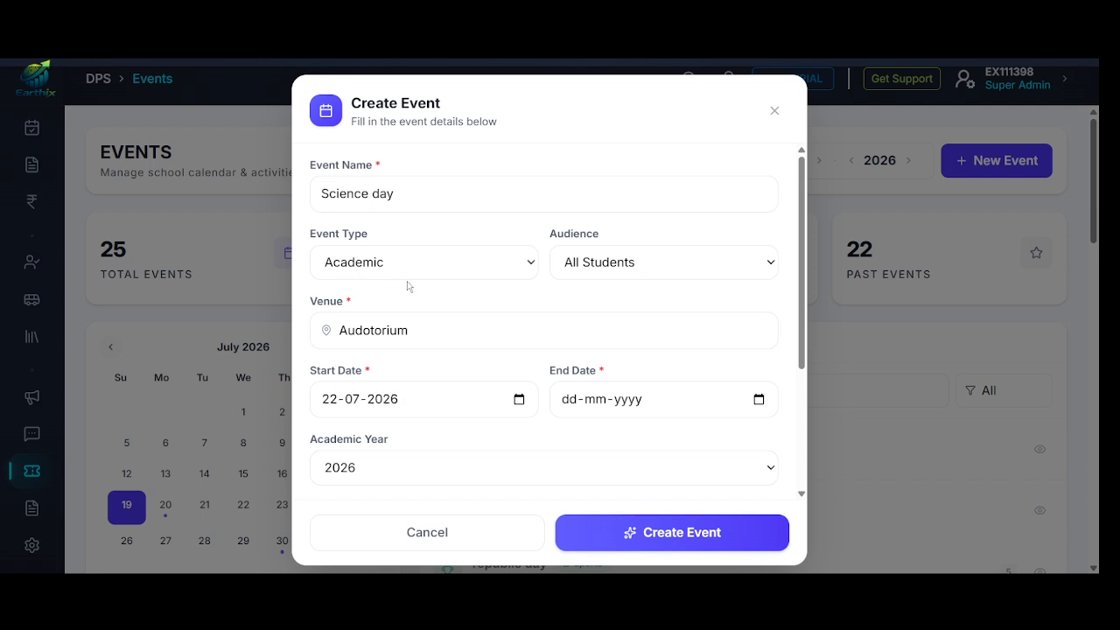
{"action": "left_click", "coordinate": [758, 400]}
{"action": "left_click", "coordinate": [626, 315]}
Step: Look through the target classes without picking a specific one, and create the Science day event
{"action": "scroll", "coordinate": [639, 437], "scroll_direction": "down", "scroll_amount": 2}
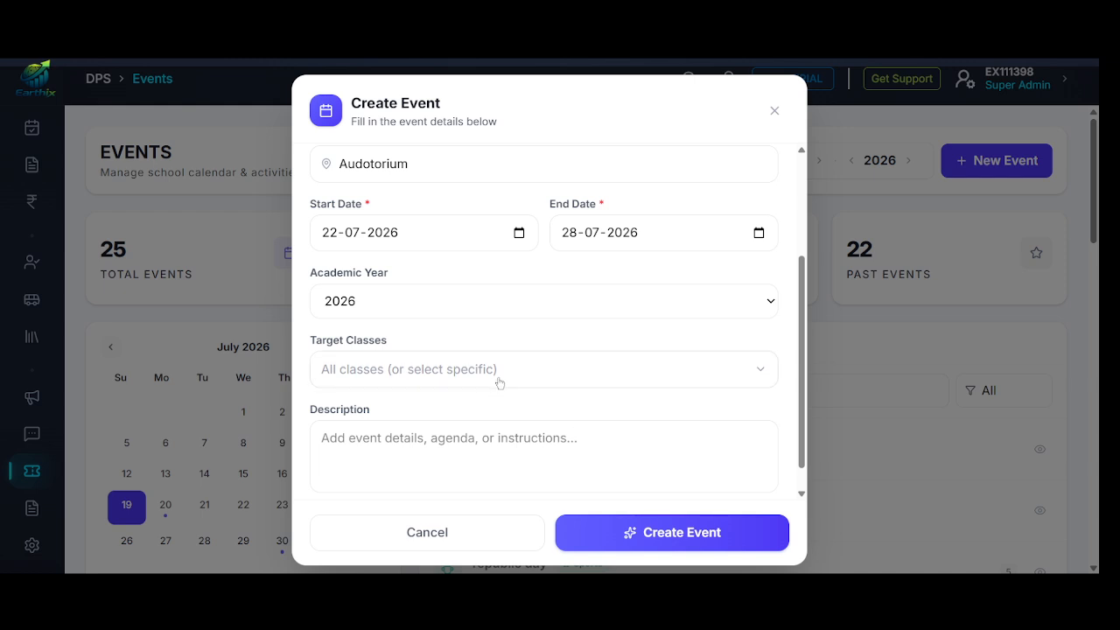
{"action": "left_click", "coordinate": [564, 379]}
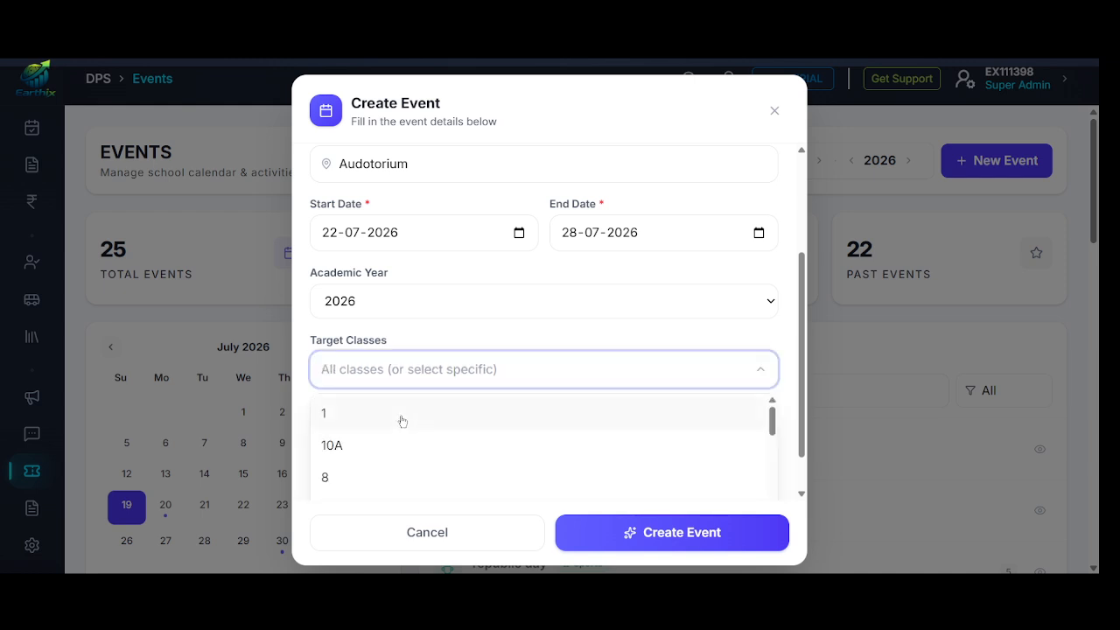
{"action": "scroll", "coordinate": [390, 433], "scroll_direction": "down", "scroll_amount": 8}
{"action": "scroll", "coordinate": [390, 433], "scroll_direction": "down", "scroll_amount": 8}
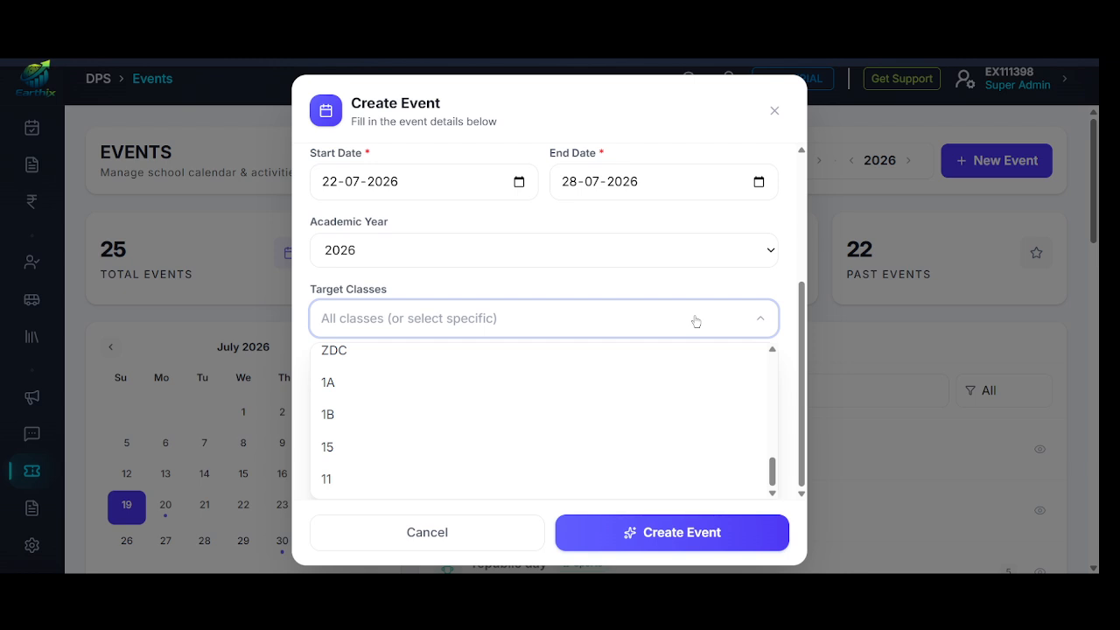
{"action": "left_click", "coordinate": [696, 322]}
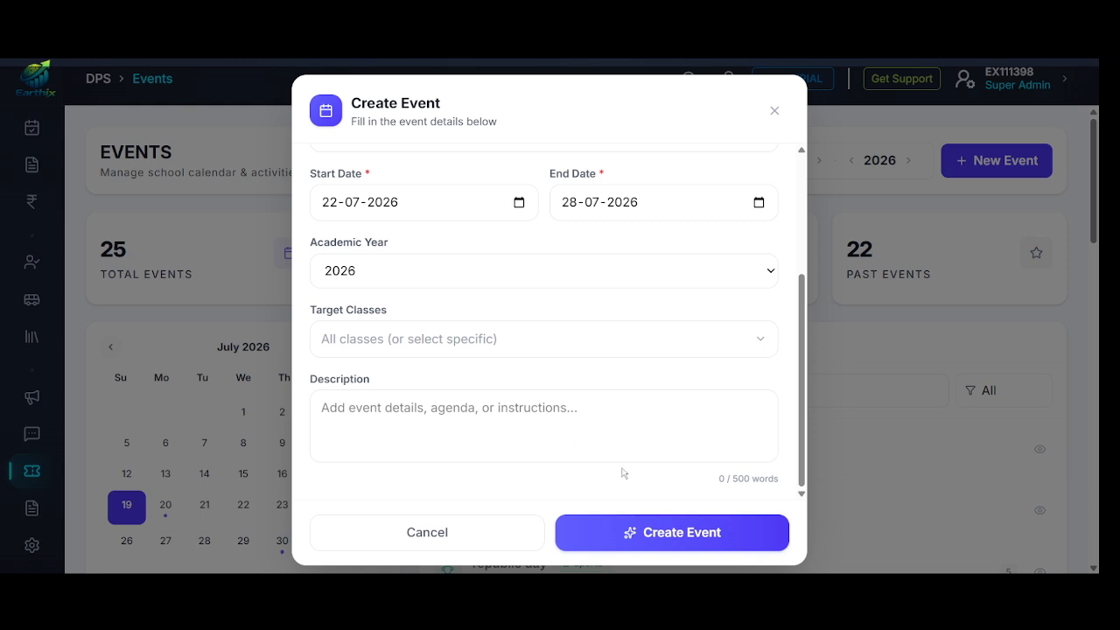
{"action": "left_click", "coordinate": [677, 539]}
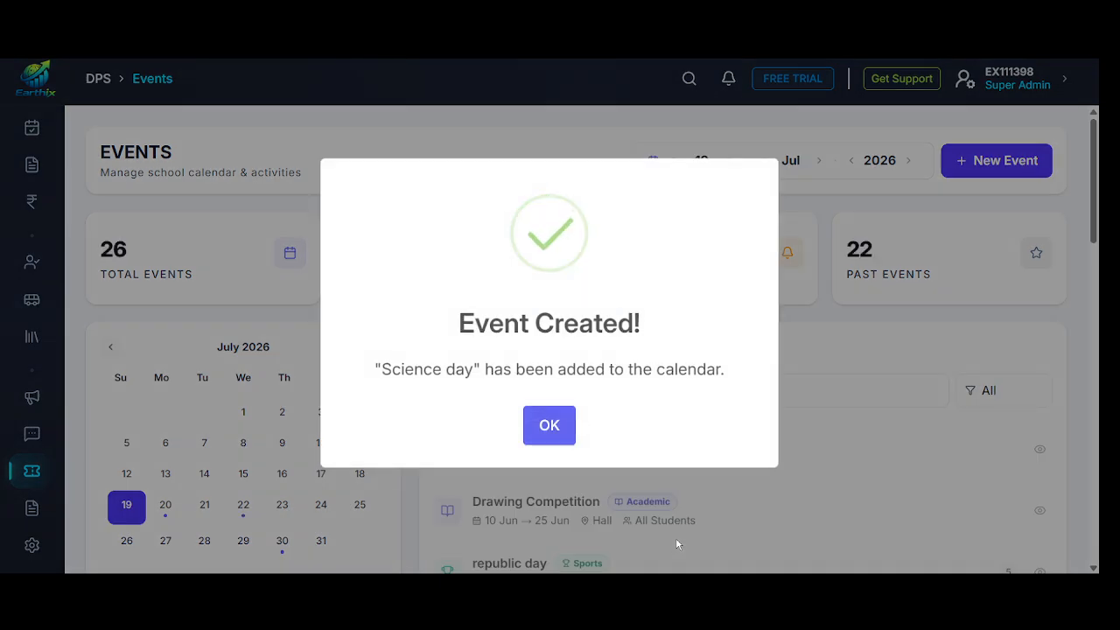
{"action": "left_click", "coordinate": [546, 436]}
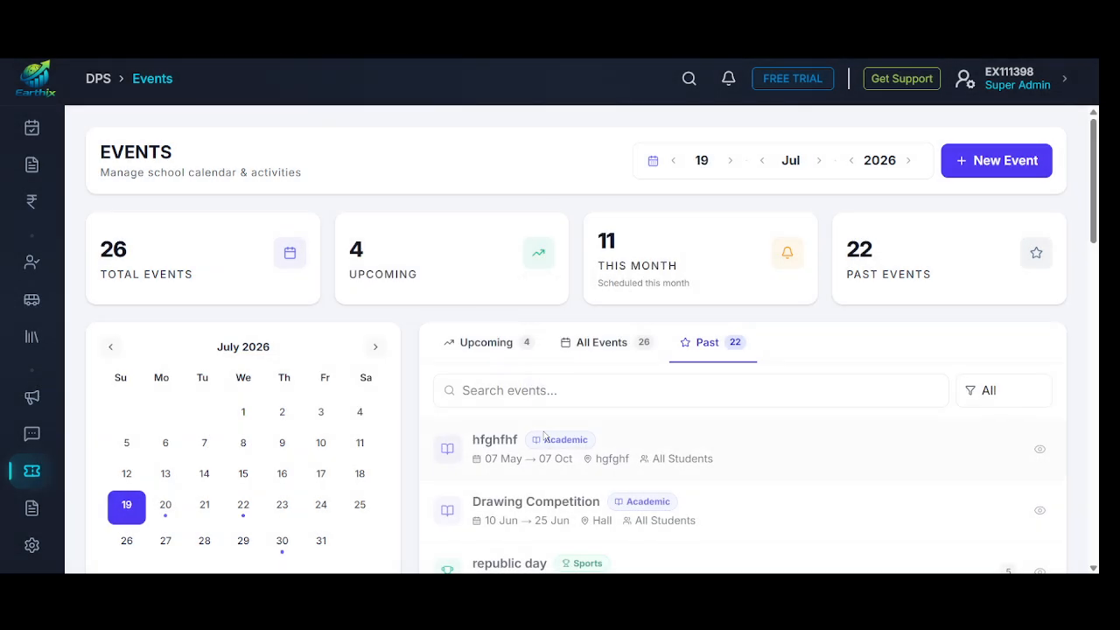
Step: Switch from the past events to the upcoming ones and review the Science day entry, the July 2026 calendar and the breakdown by type
{"action": "scroll", "coordinate": [583, 434], "scroll_direction": "down", "scroll_amount": 5}
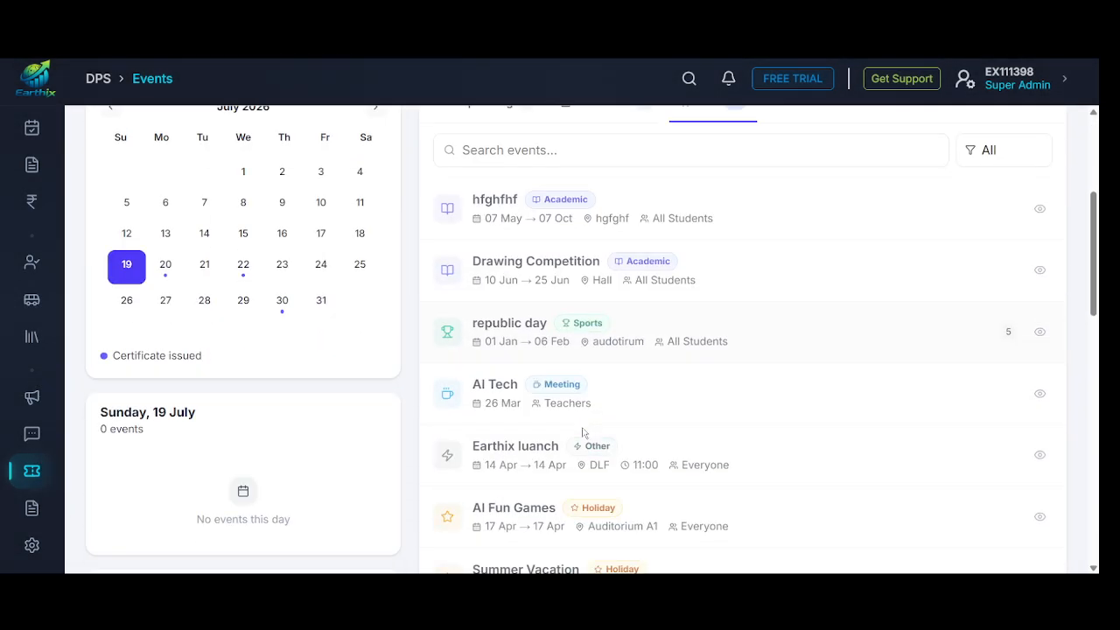
{"action": "scroll", "coordinate": [583, 433], "scroll_direction": "up", "scroll_amount": 4}
{"action": "scroll", "coordinate": [584, 434], "scroll_direction": "up", "scroll_amount": 1}
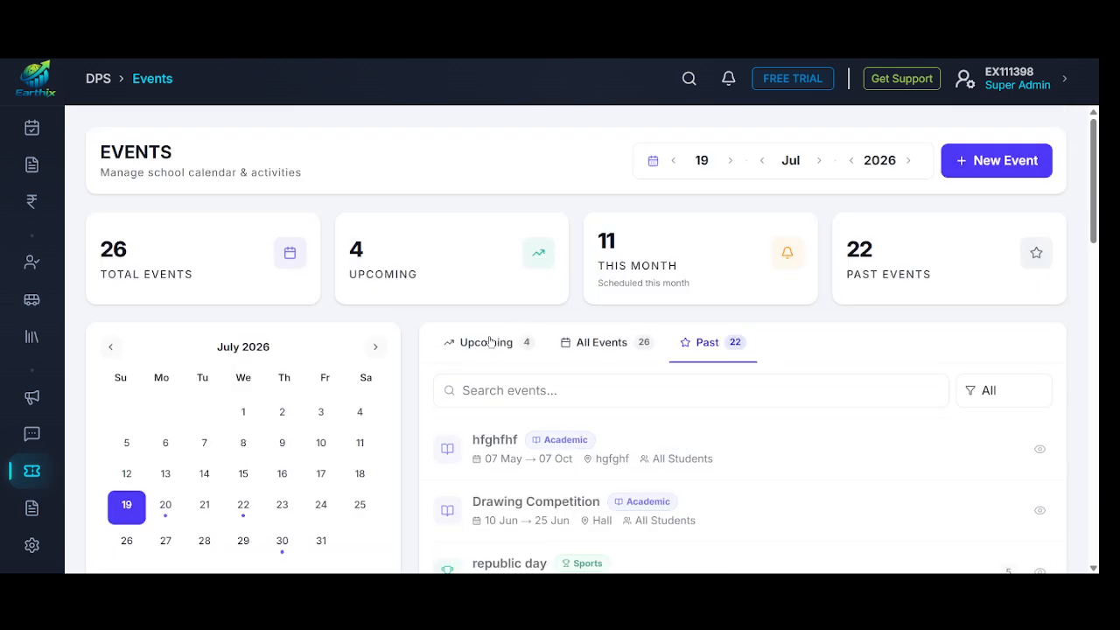
{"action": "left_click", "coordinate": [482, 348]}
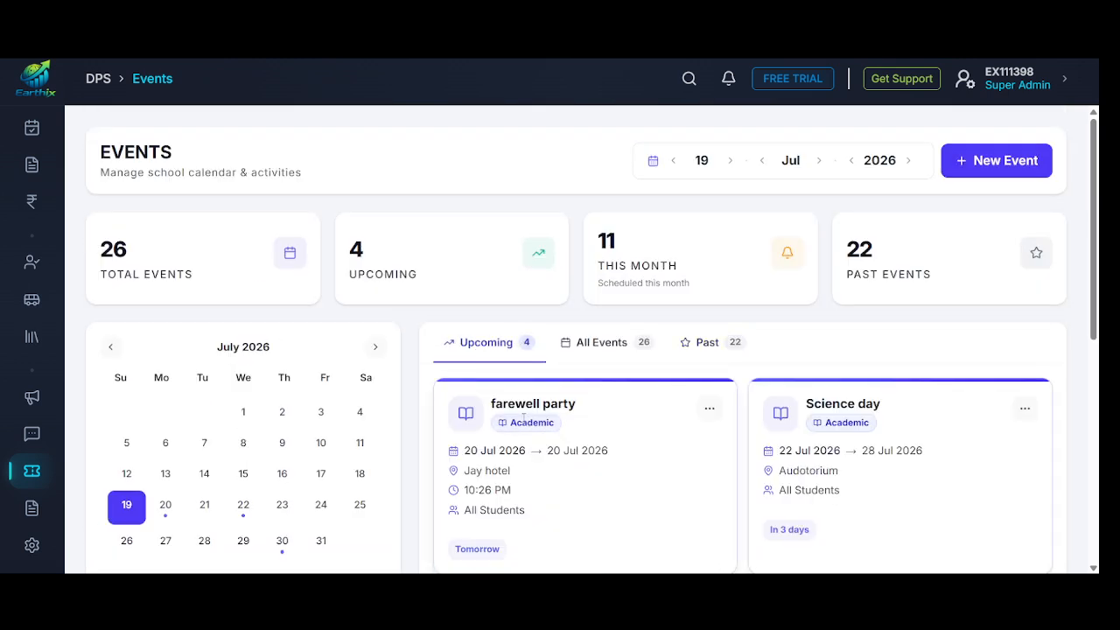
{"action": "scroll", "coordinate": [524, 418], "scroll_direction": "down", "scroll_amount": 3}
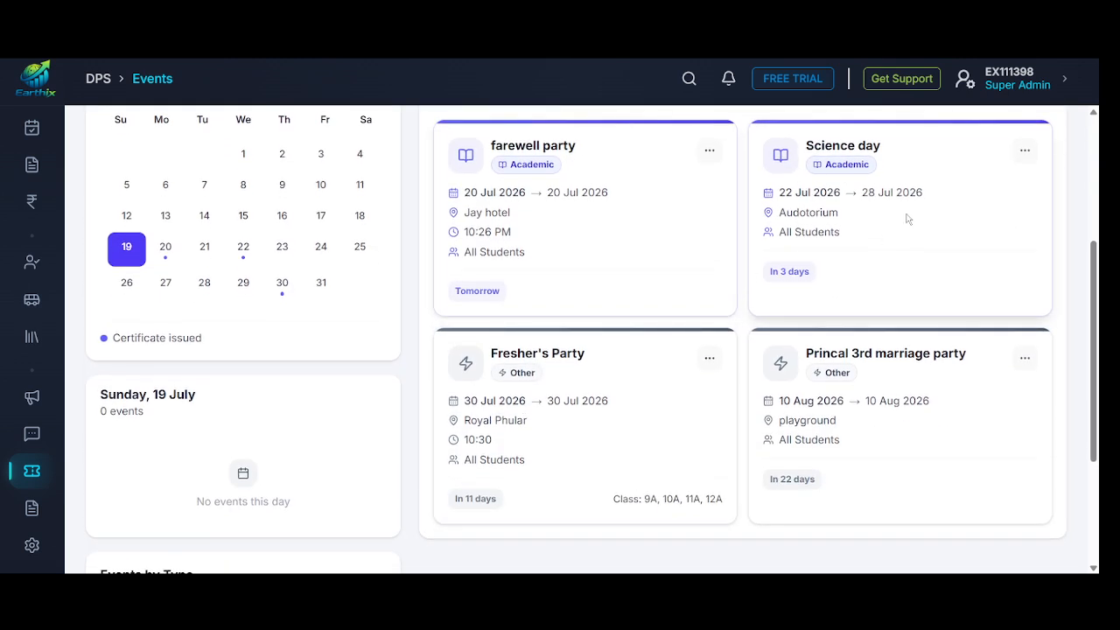
{"action": "scroll", "coordinate": [802, 184], "scroll_direction": "up", "scroll_amount": 1}
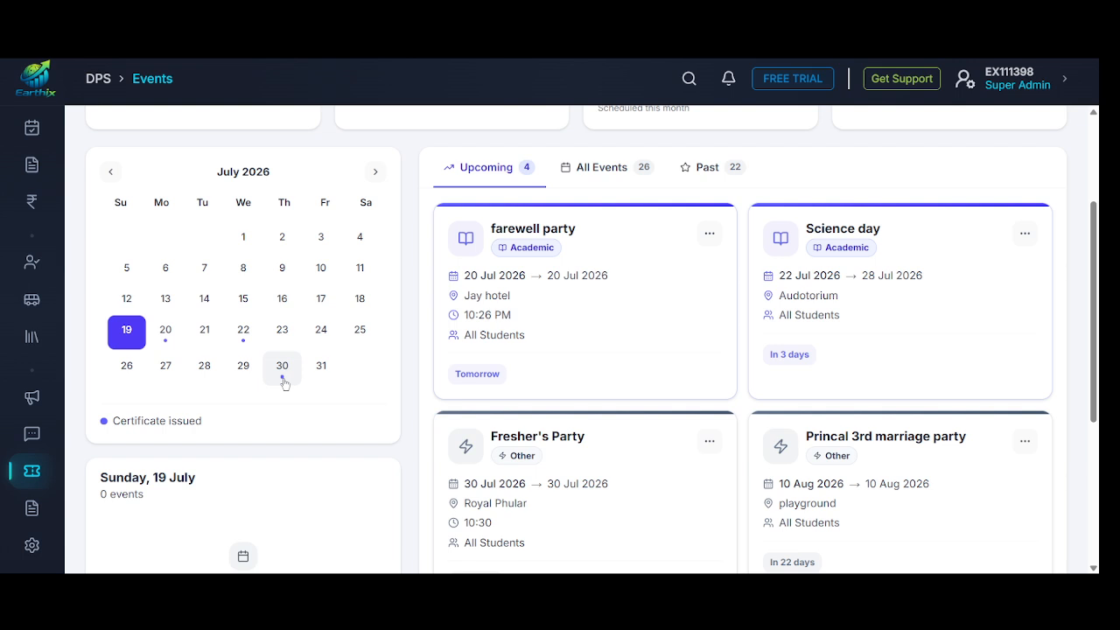
{"action": "scroll", "coordinate": [283, 383], "scroll_direction": "down", "scroll_amount": 3}
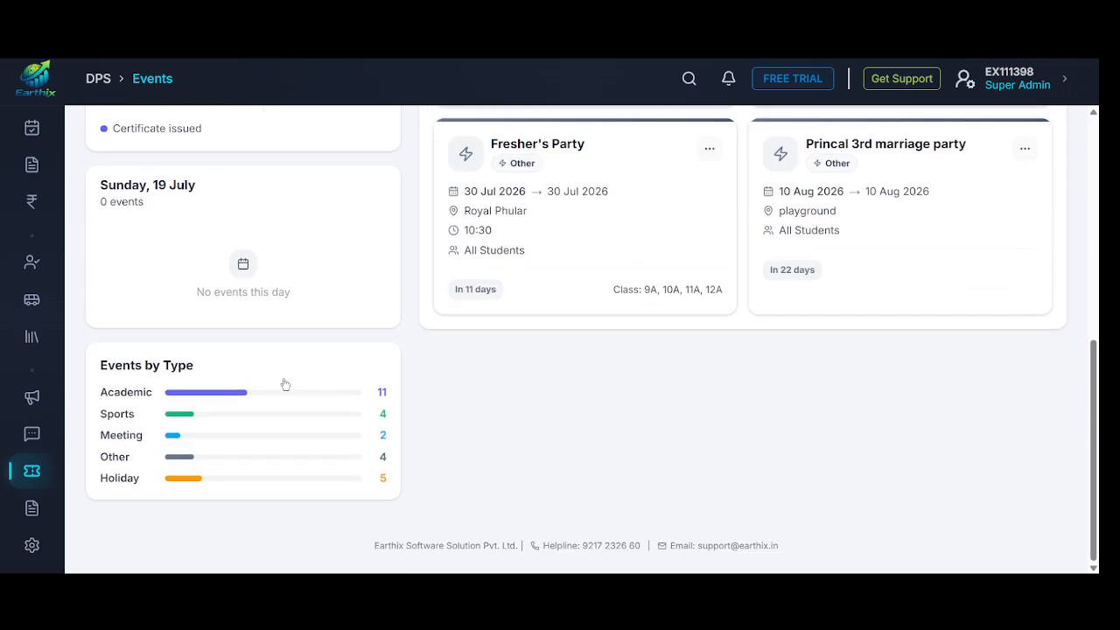
{"action": "scroll", "coordinate": [283, 382], "scroll_direction": "up", "scroll_amount": 4}
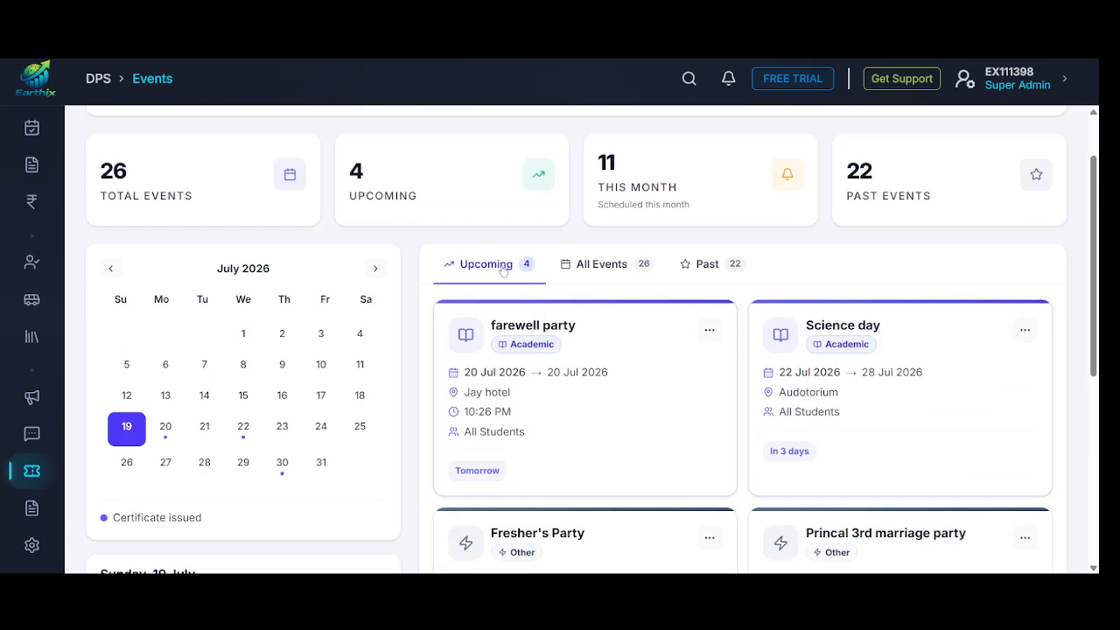
Step: Show all events, switch back to the past events and look through the first page of that list
{"action": "left_click", "coordinate": [589, 266]}
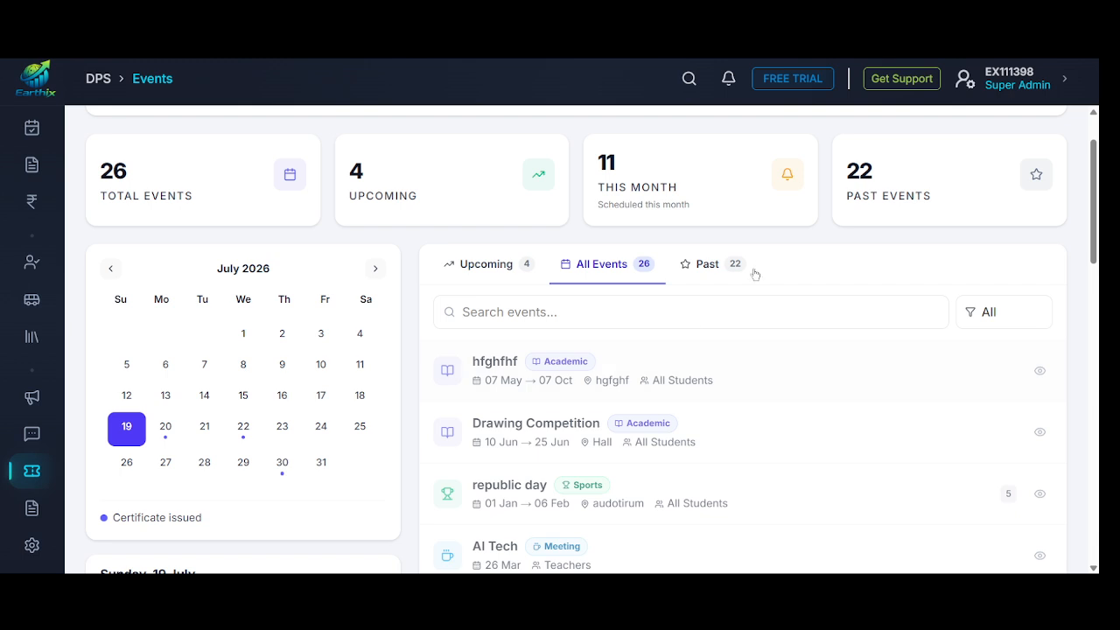
{"action": "left_click", "coordinate": [713, 266]}
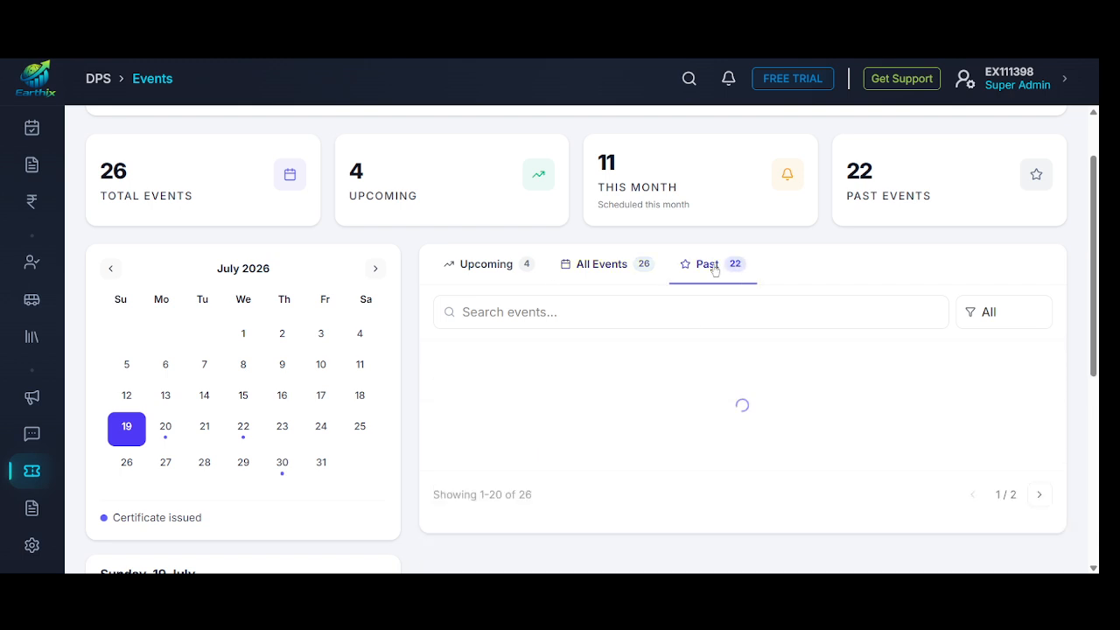
{"action": "scroll", "coordinate": [313, 282], "scroll_direction": "up", "scroll_amount": 2}
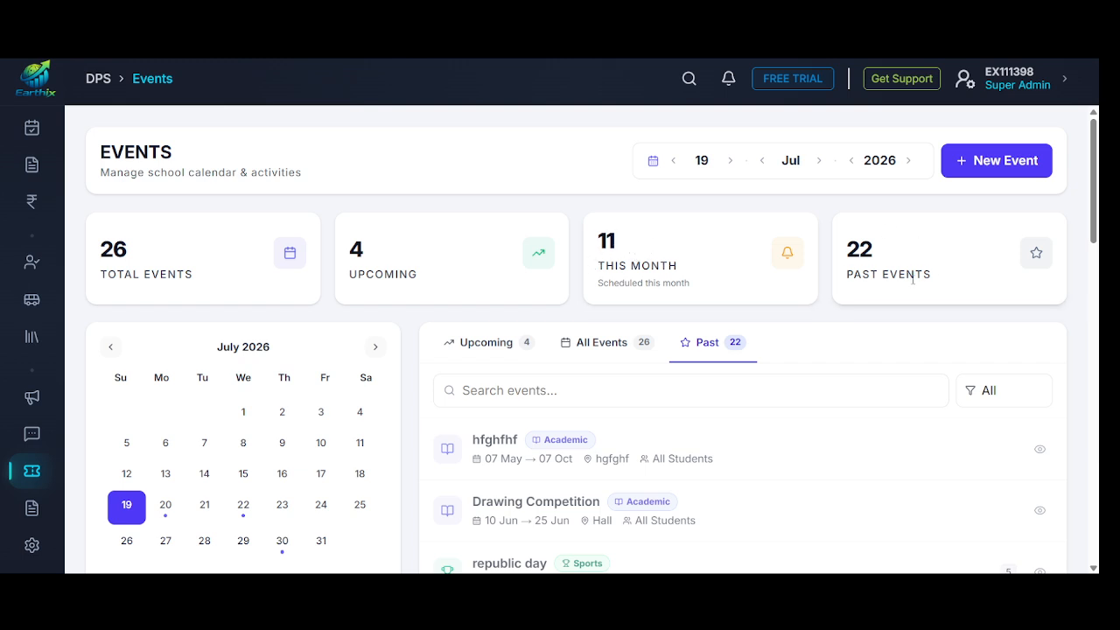
{"action": "scroll", "coordinate": [897, 267], "scroll_direction": "down", "scroll_amount": 15}
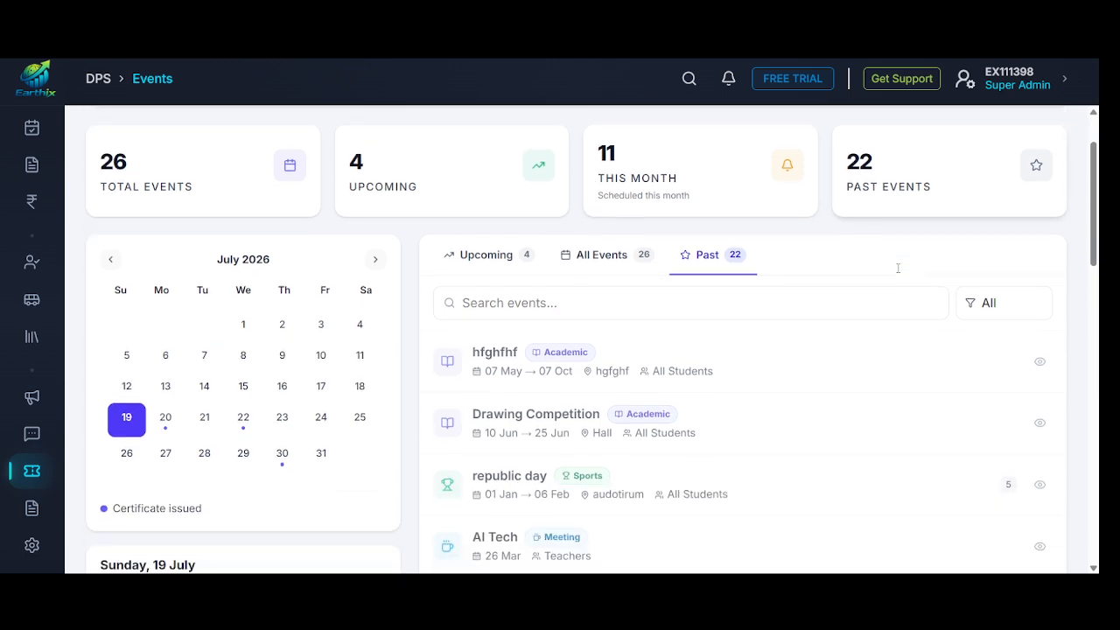
{"action": "scroll", "coordinate": [897, 273], "scroll_direction": "down", "scroll_amount": 1}
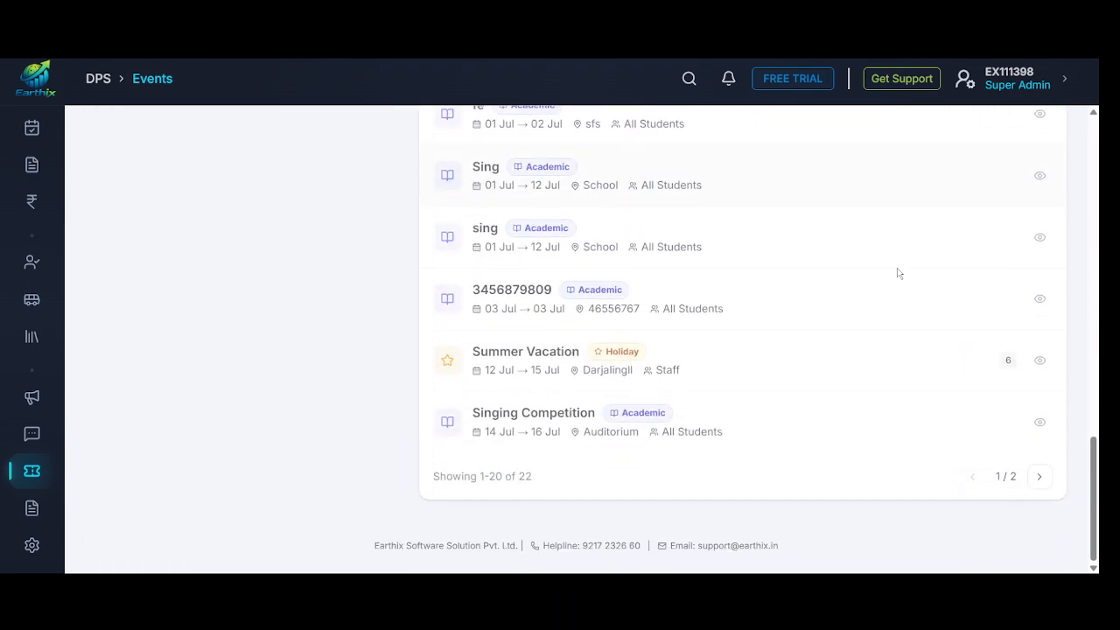
{"action": "scroll", "coordinate": [897, 273], "scroll_direction": "up", "scroll_amount": 15}
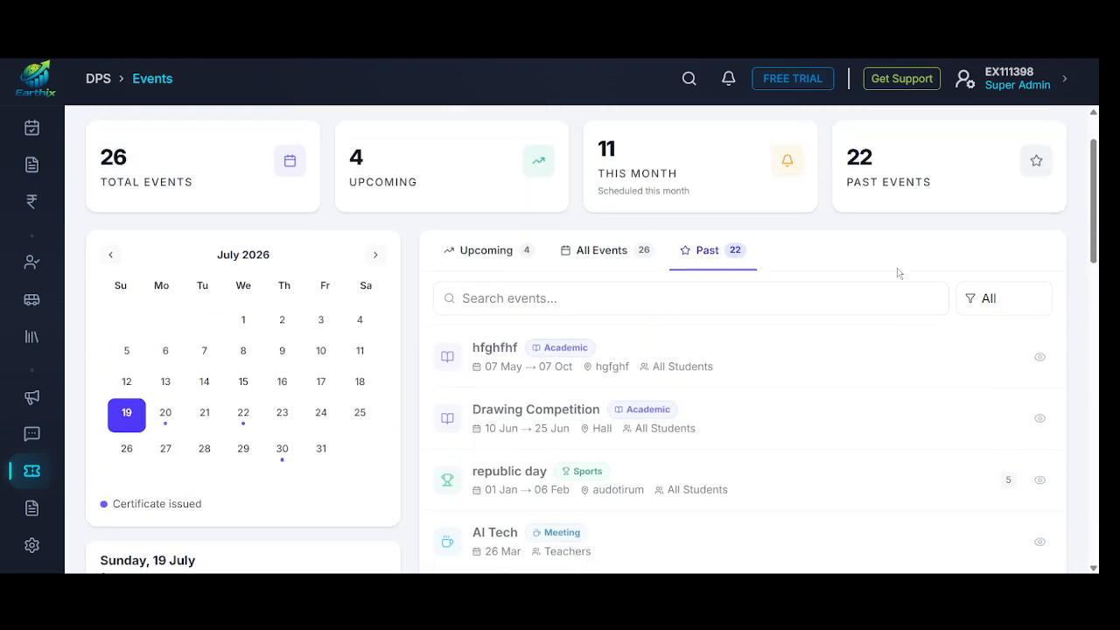